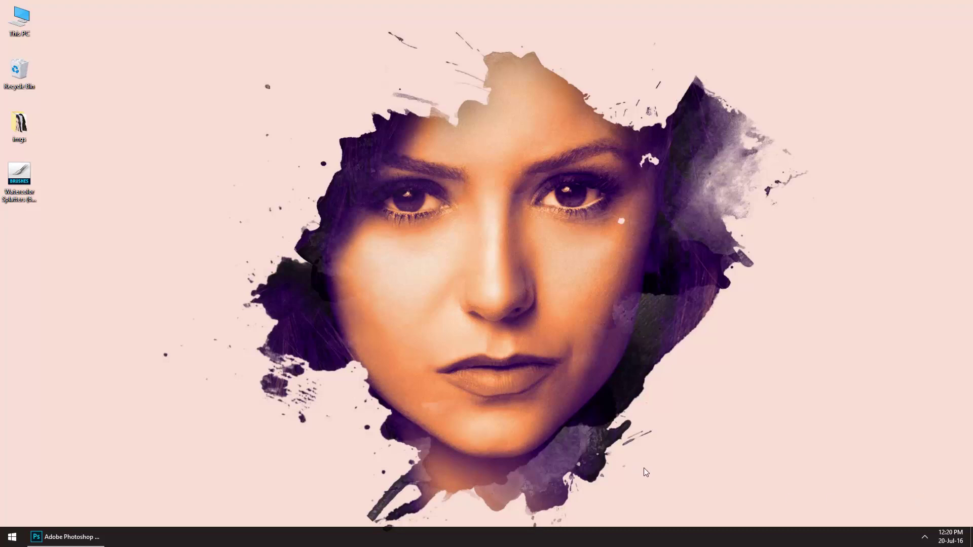
Load the Watercolor Splatters .abr brush file from the desktop into Photoshop
{"action": "left_click", "coordinate": [397, 471]}
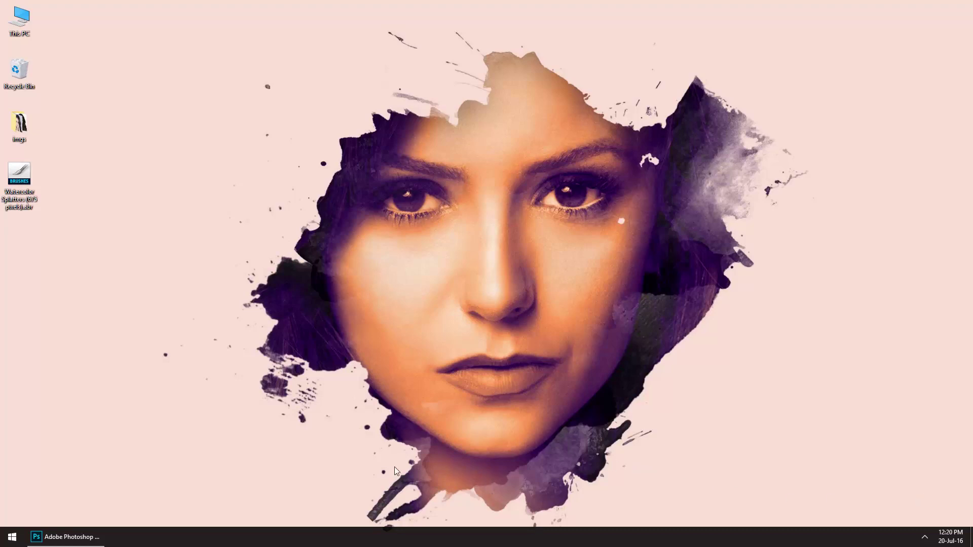
{"action": "left_click", "coordinate": [98, 533]}
{"action": "left_click", "coordinate": [99, 533]}
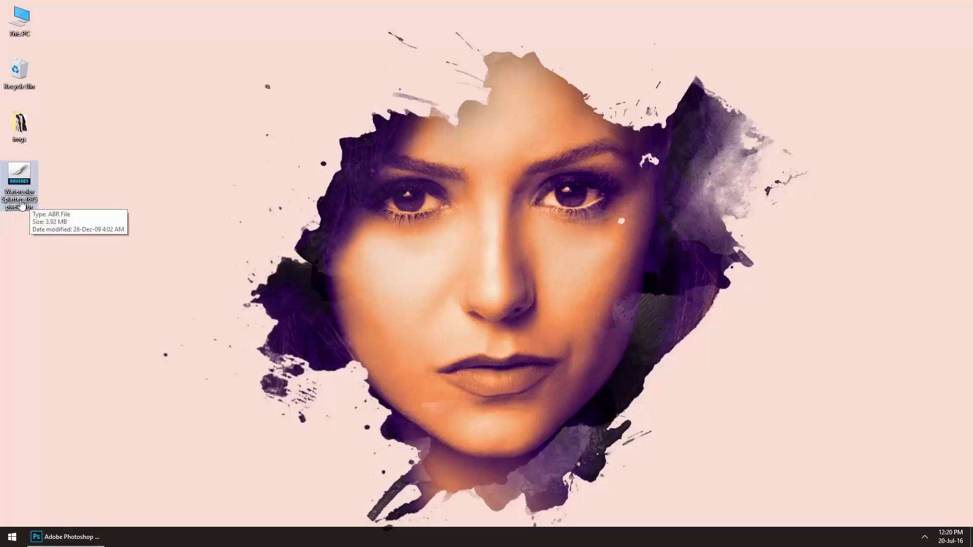
{"action": "right_click", "coordinate": [21, 200]}
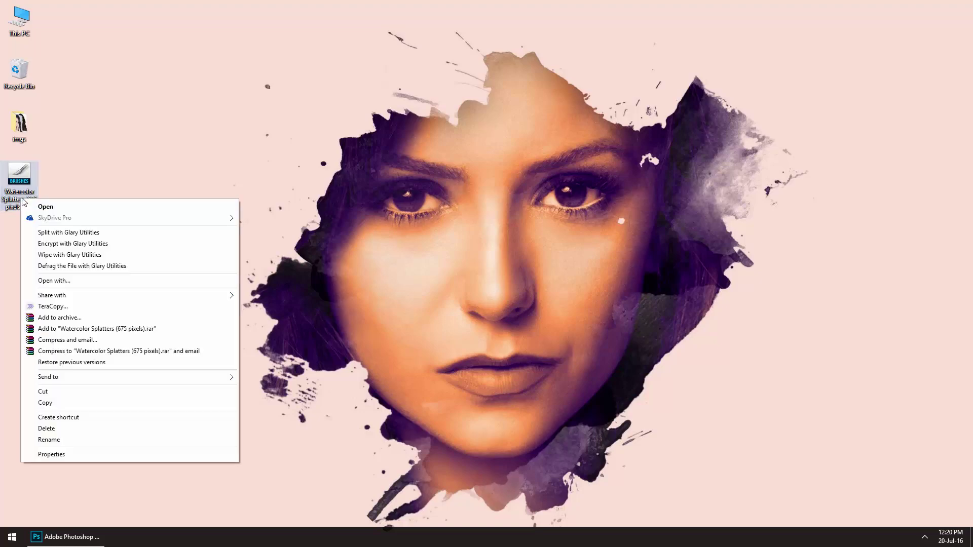
{"action": "left_click", "coordinate": [52, 207]}
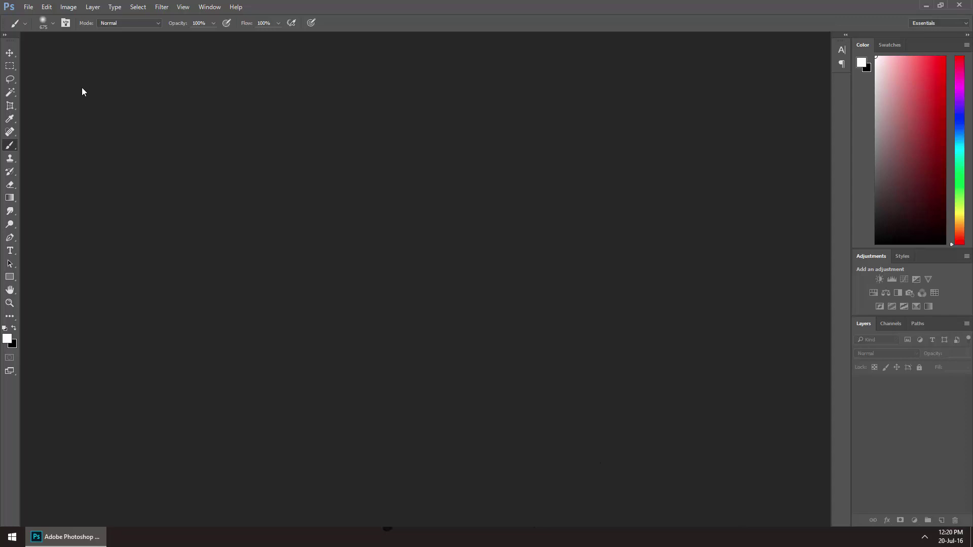
Create a new blank document and look over the brush presets
{"action": "left_click", "coordinate": [29, 8]}
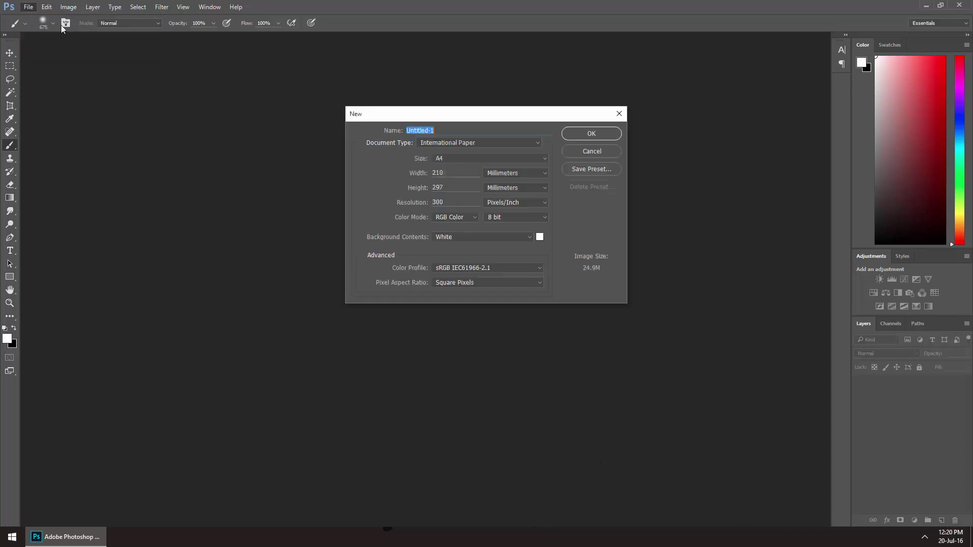
{"action": "key", "text": "Return"}
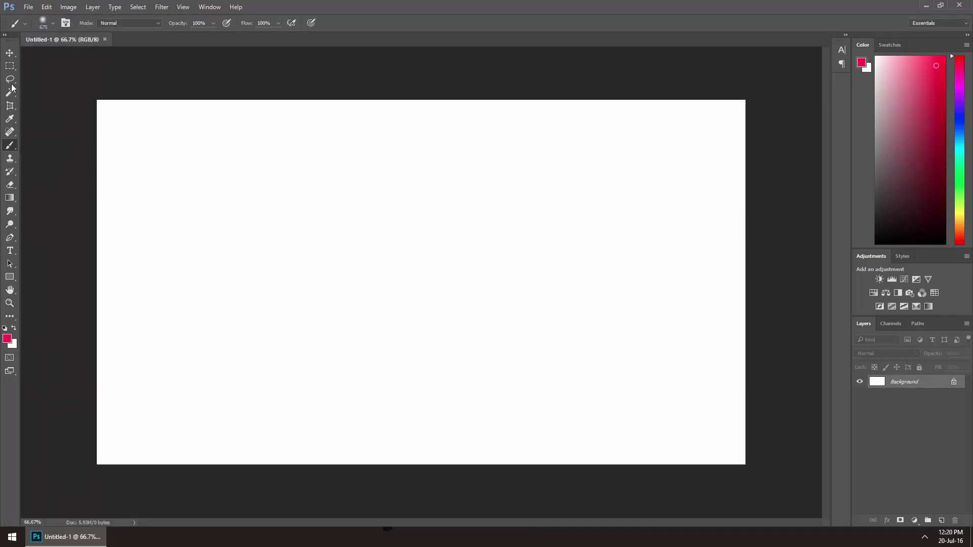
{"action": "left_click", "coordinate": [9, 53]}
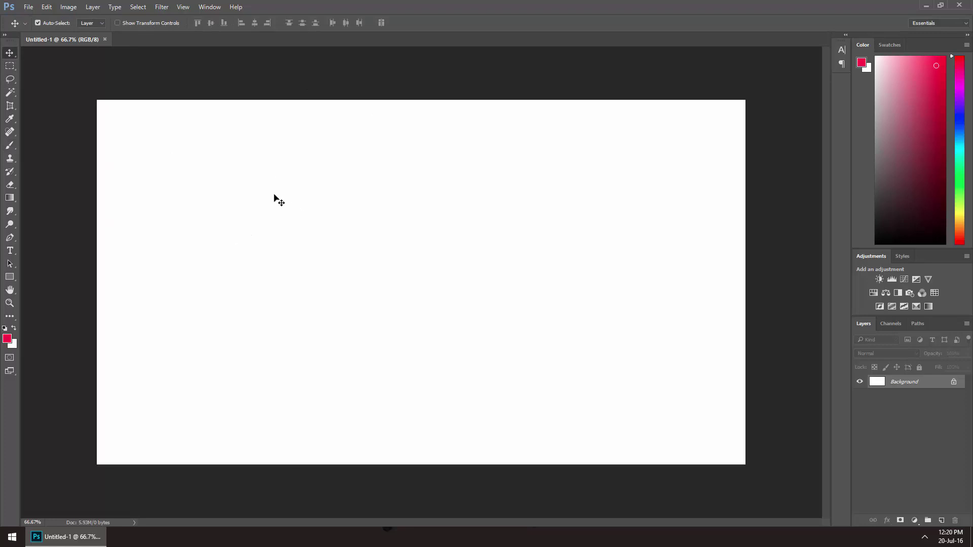
{"action": "left_click", "coordinate": [11, 145]}
{"action": "right_click", "coordinate": [332, 177]}
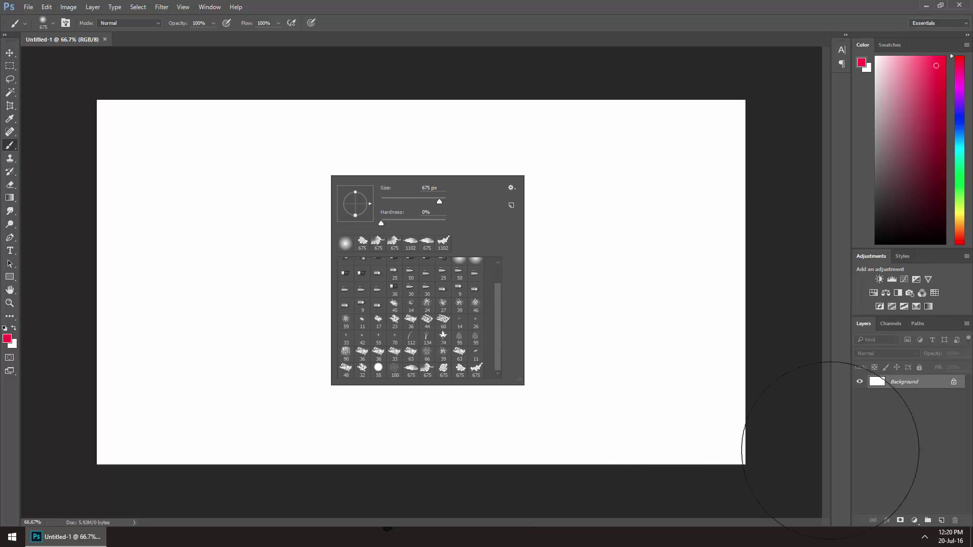
{"action": "key", "text": "Escape"}
Drag the model portrait from the imgs folder into the Photoshop document
{"action": "key", "text": "super+d"}
{"action": "double_click", "coordinate": [35, 139]}
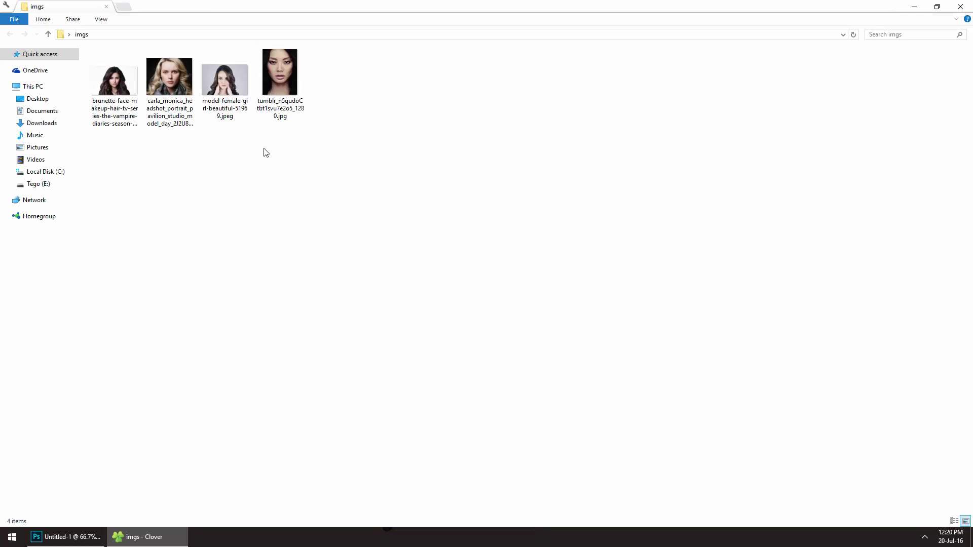
{"action": "mouse_move", "coordinate": [223, 83]}
{"action": "left_mouse_down"}
{"action": "mouse_move", "coordinate": [63, 532]}
{"action": "mouse_move", "coordinate": [430, 239]}
{"action": "left_mouse_up"}
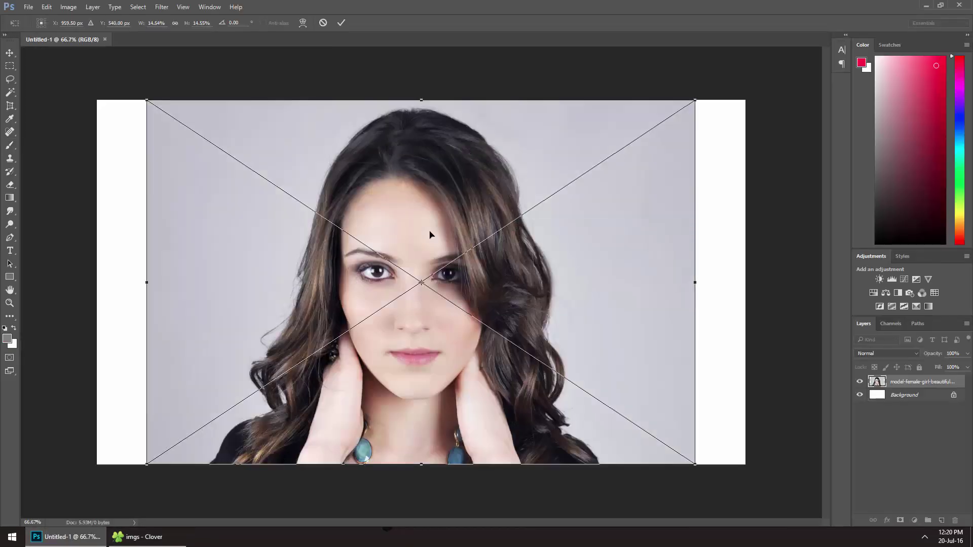
Commit the placed portrait, hide it, and add an empty layer above Background
{"action": "key", "text": "Return"}
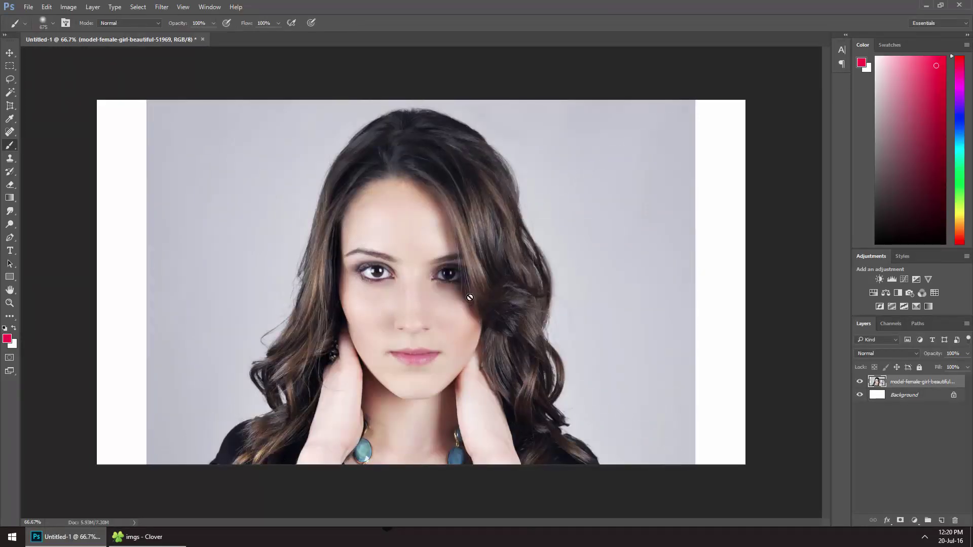
{"action": "left_click", "coordinate": [859, 382]}
{"action": "left_click", "coordinate": [909, 396]}
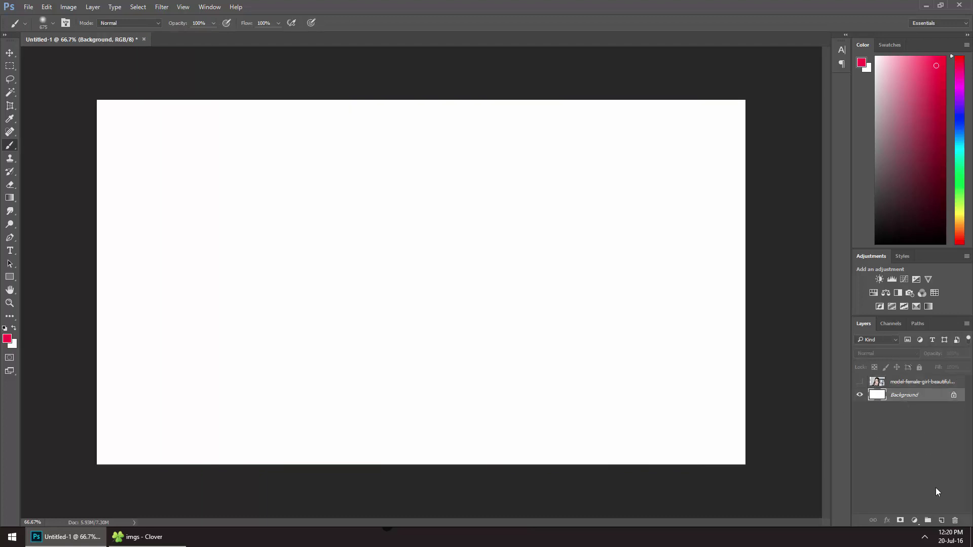
{"action": "left_click", "coordinate": [940, 521]}
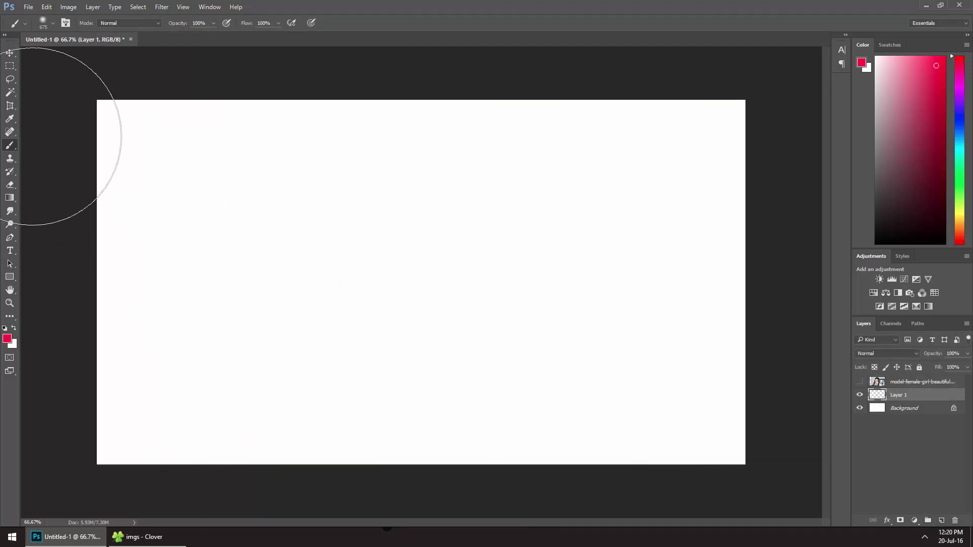
Stamp the first black watercolor splatters on Layer 1, undoing one misplaced stamp
{"action": "right_click", "coordinate": [10, 145]}
{"action": "left_click", "coordinate": [38, 146]}
{"action": "right_click", "coordinate": [375, 214]}
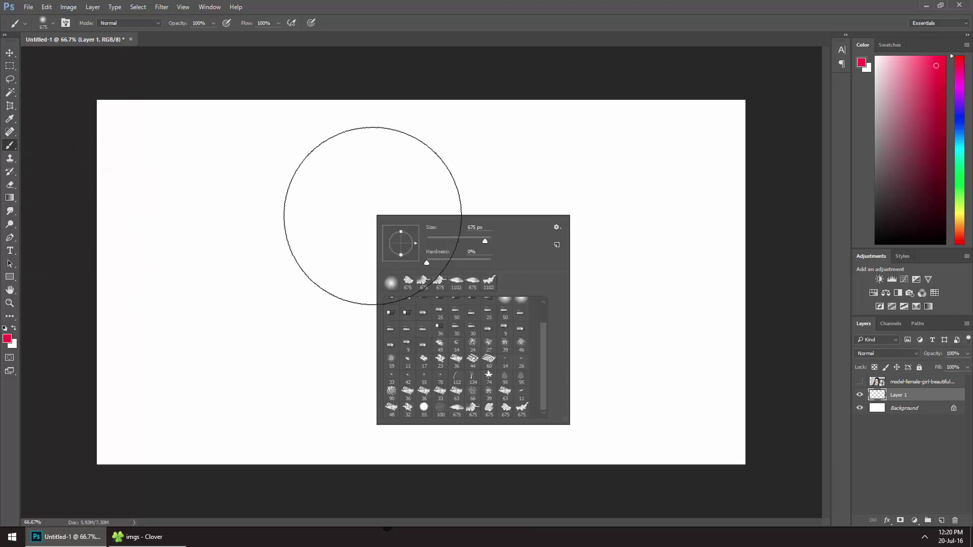
{"action": "left_click", "coordinate": [505, 412]}
{"action": "left_click", "coordinate": [906, 401]}
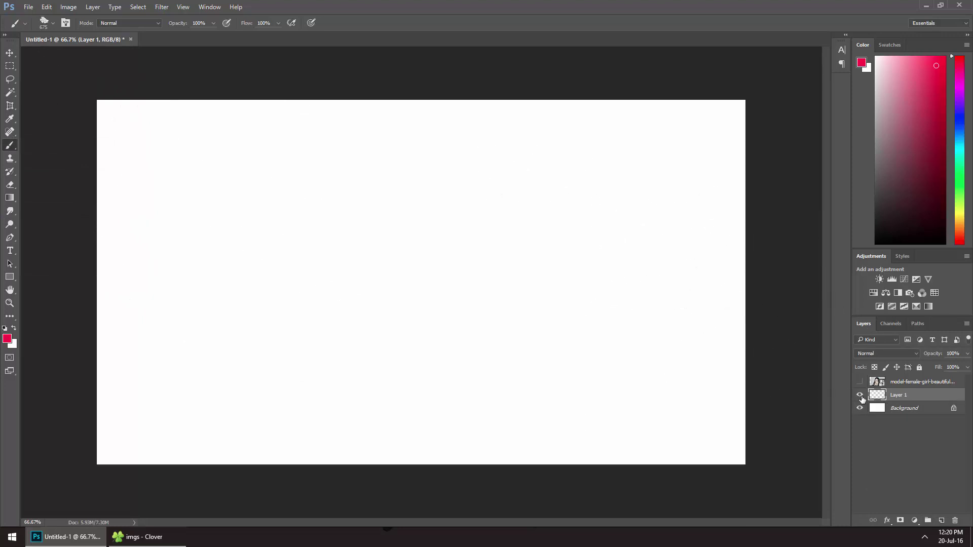
{"action": "left_click", "coordinate": [5, 329]}
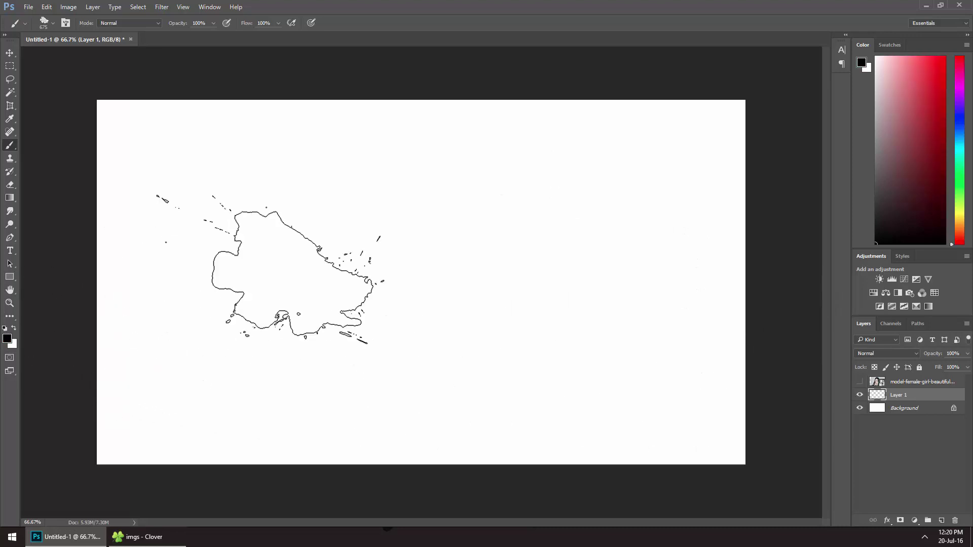
{"action": "left_click", "coordinate": [381, 266]}
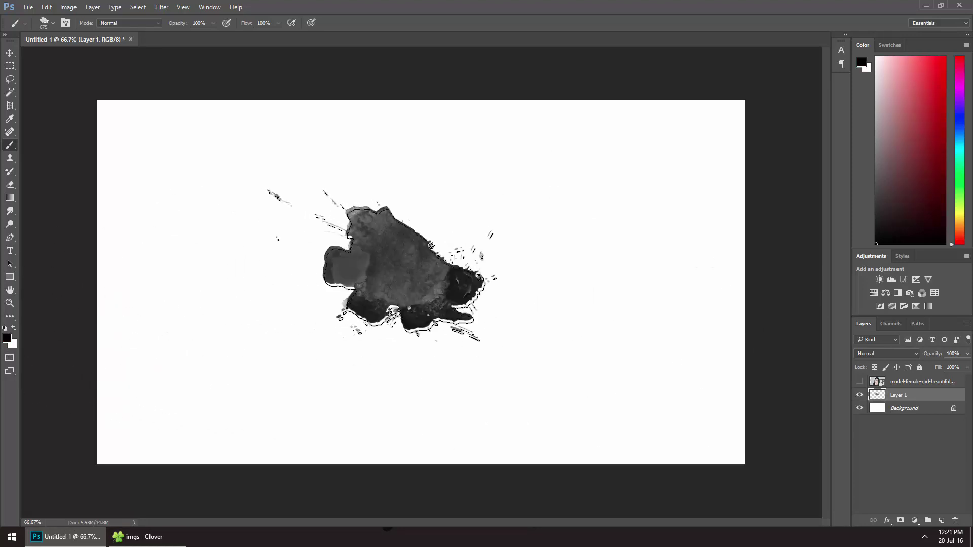
{"action": "right_click", "coordinate": [414, 265]}
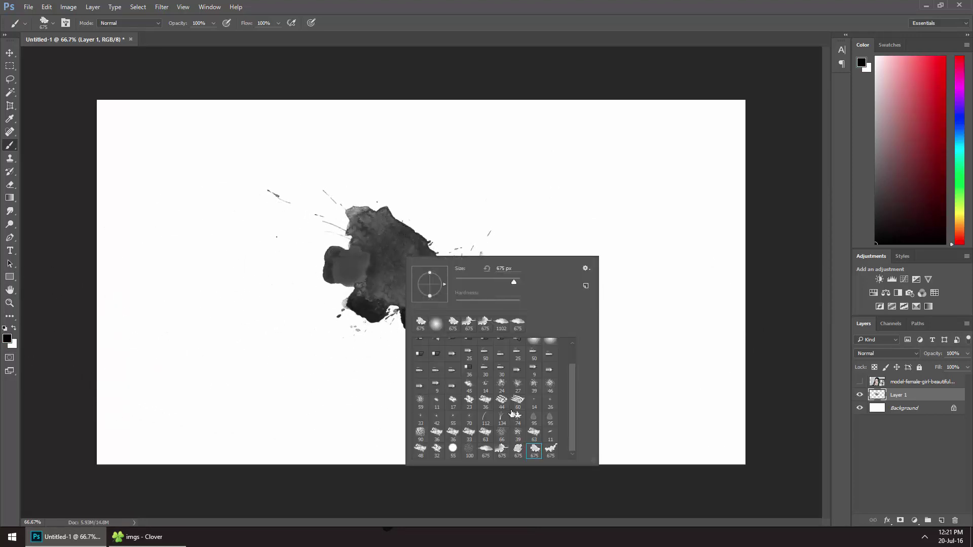
{"action": "left_click", "coordinate": [551, 449]}
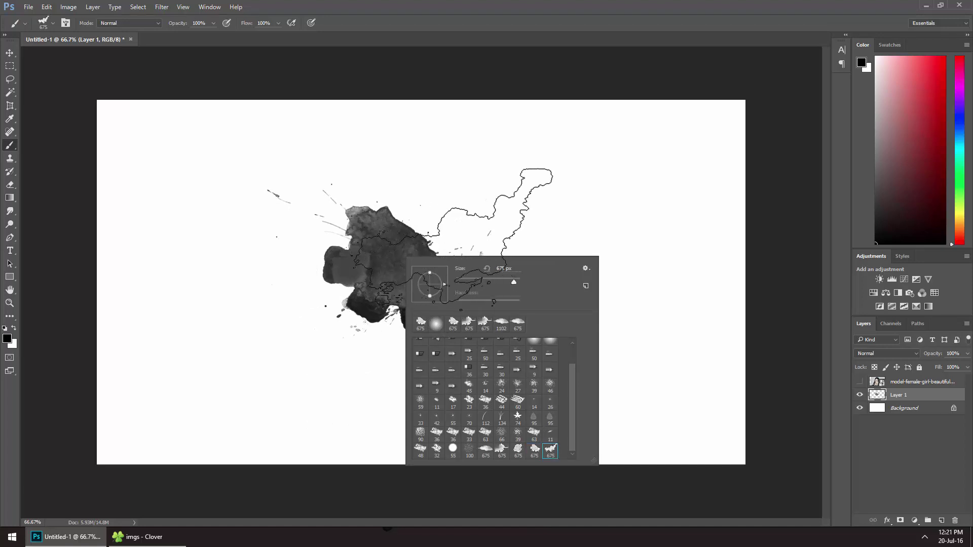
{"action": "left_click", "coordinate": [423, 250]}
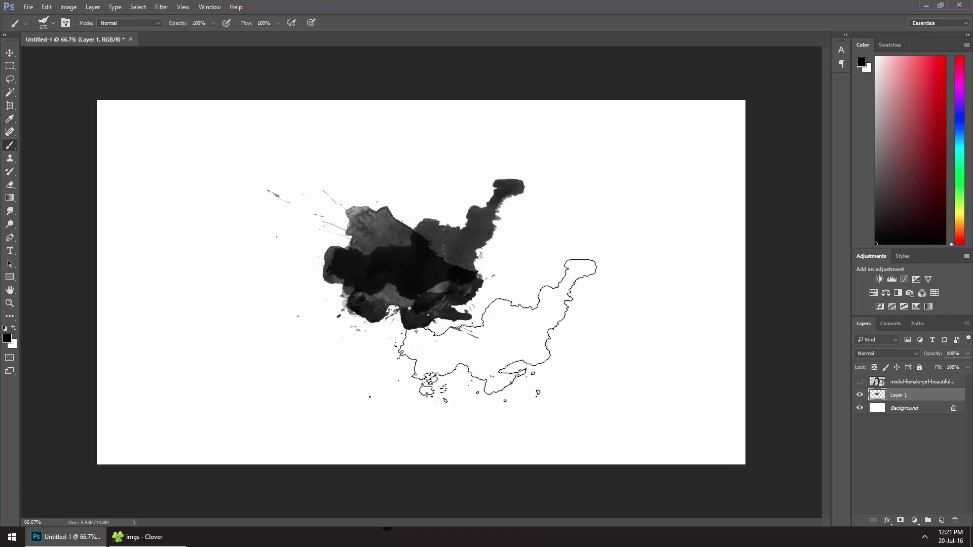
{"action": "key", "text": "ctrl+z"}
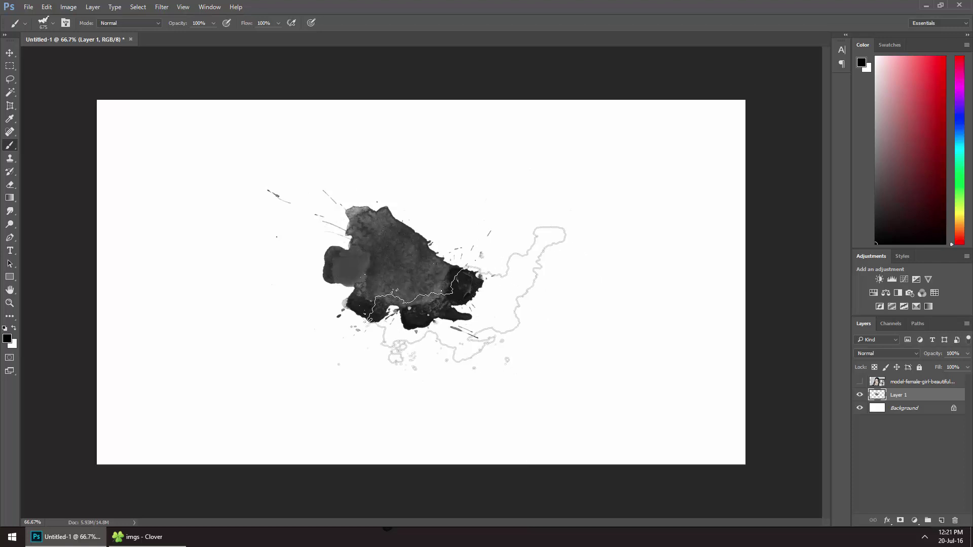
{"action": "left_click", "coordinate": [459, 310]}
Stamp more splatter tips to fill out the shape, then show the portrait layer
{"action": "right_click", "coordinate": [491, 342]}
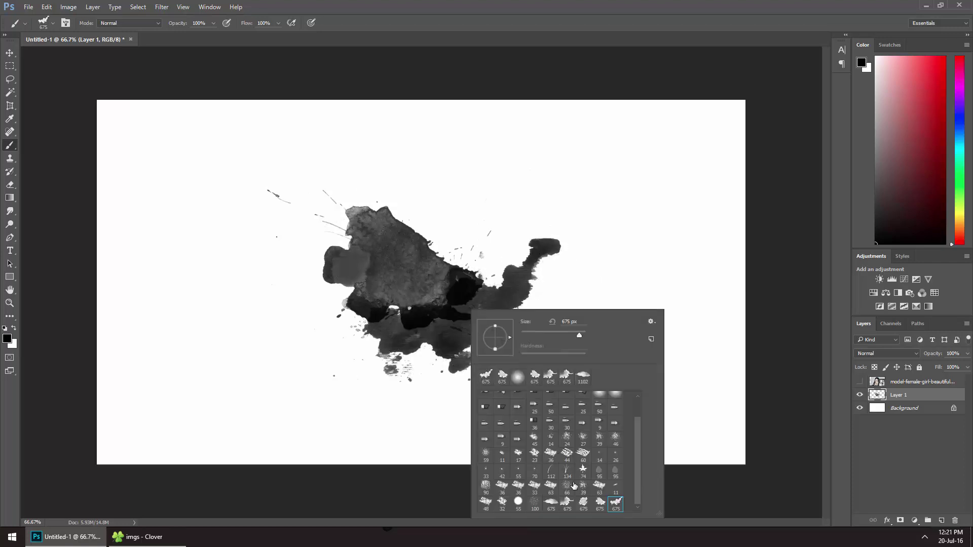
{"action": "left_click", "coordinate": [582, 503]}
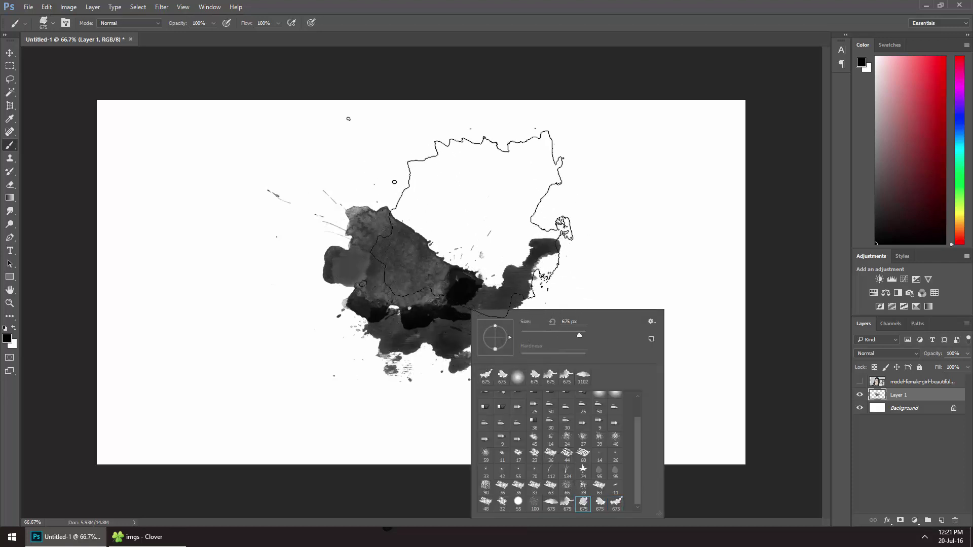
{"action": "left_click", "coordinate": [551, 502]}
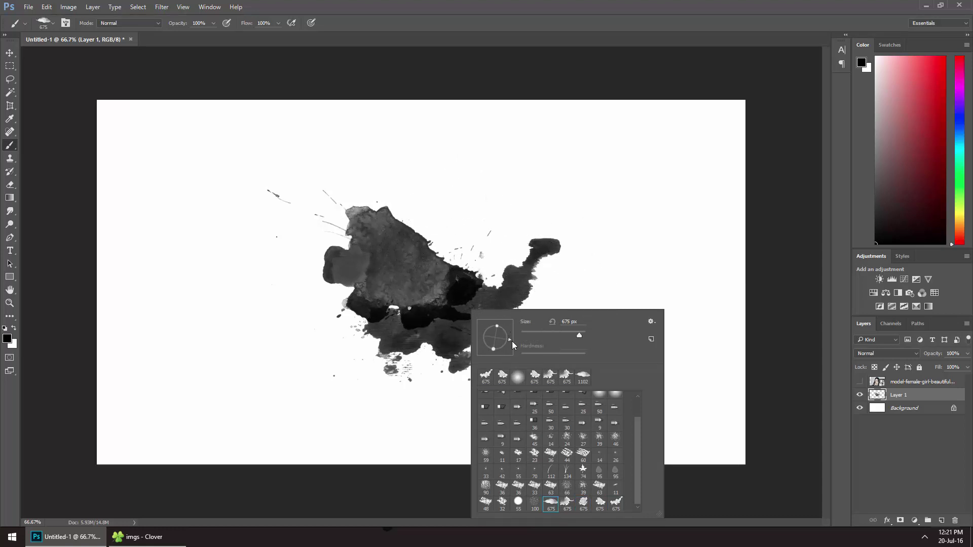
{"action": "left_click", "coordinate": [453, 263]}
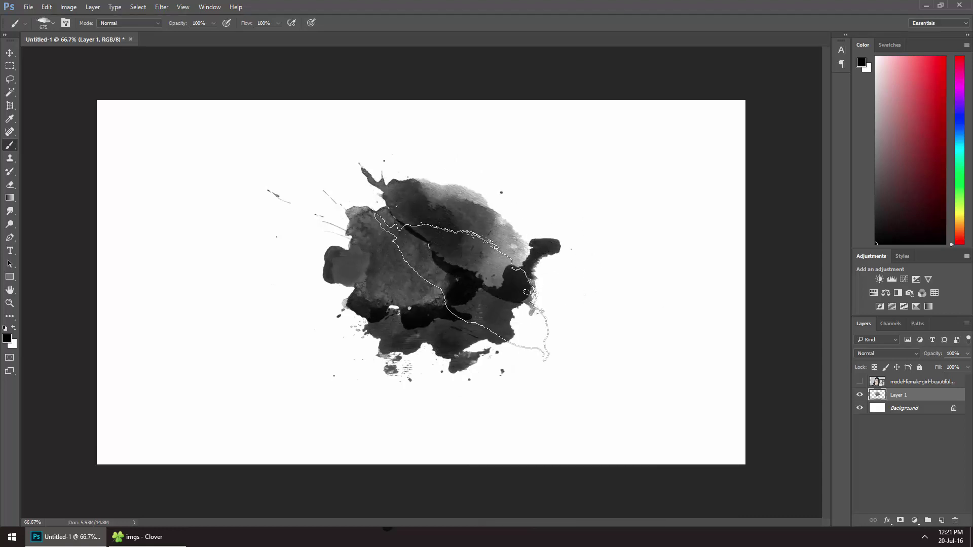
{"action": "right_click", "coordinate": [461, 289]}
{"action": "left_click", "coordinate": [567, 464]}
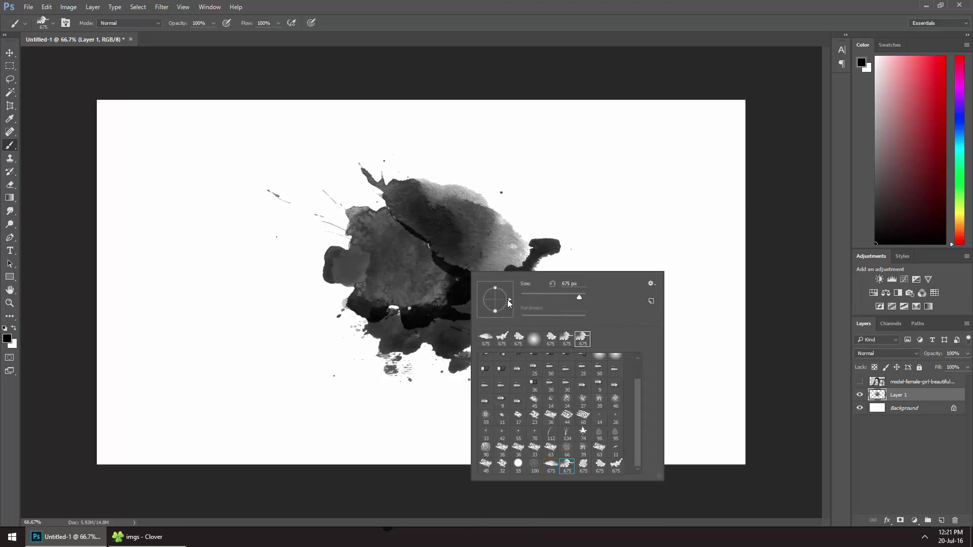
{"action": "left_click", "coordinate": [583, 467]}
{"action": "left_click", "coordinate": [481, 280]}
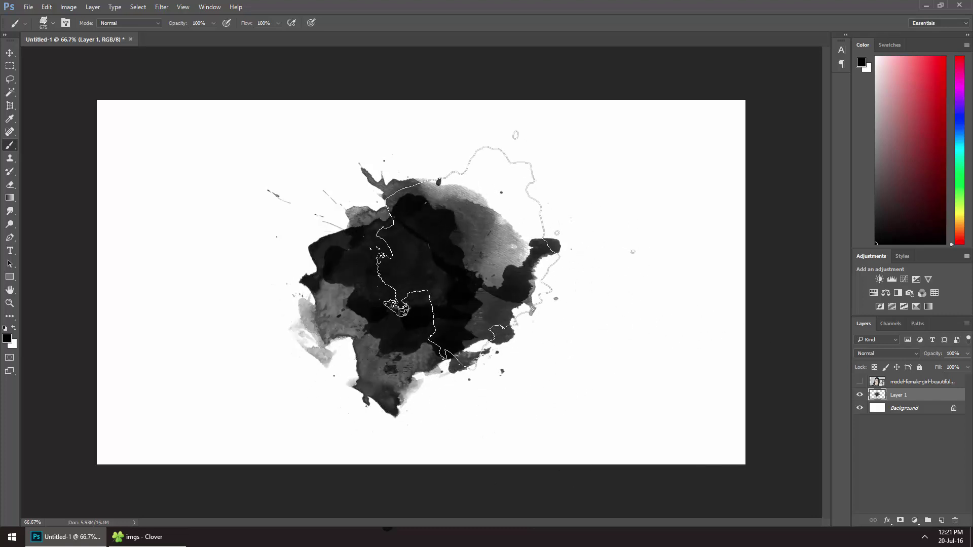
{"action": "right_click", "coordinate": [487, 238]}
{"action": "left_click", "coordinate": [616, 431]}
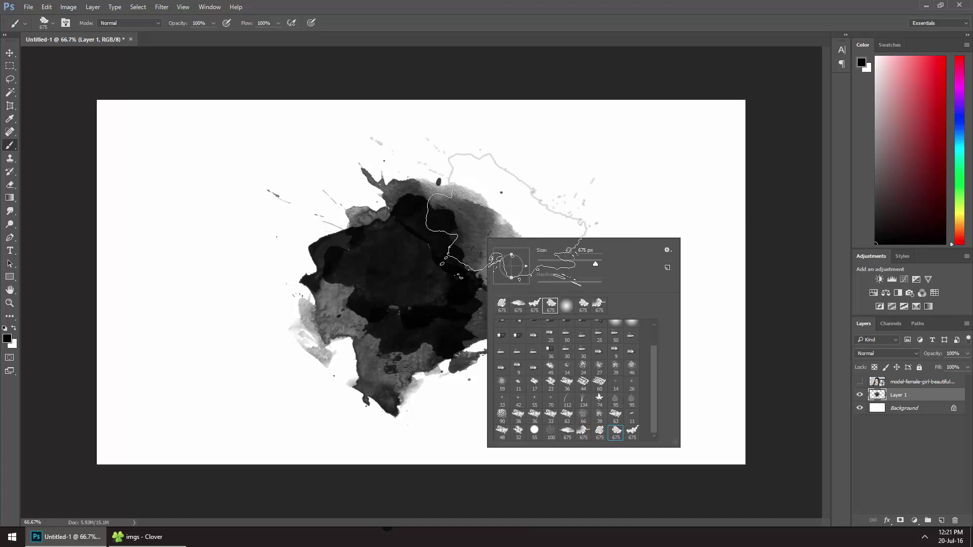
{"action": "left_click", "coordinate": [509, 218]}
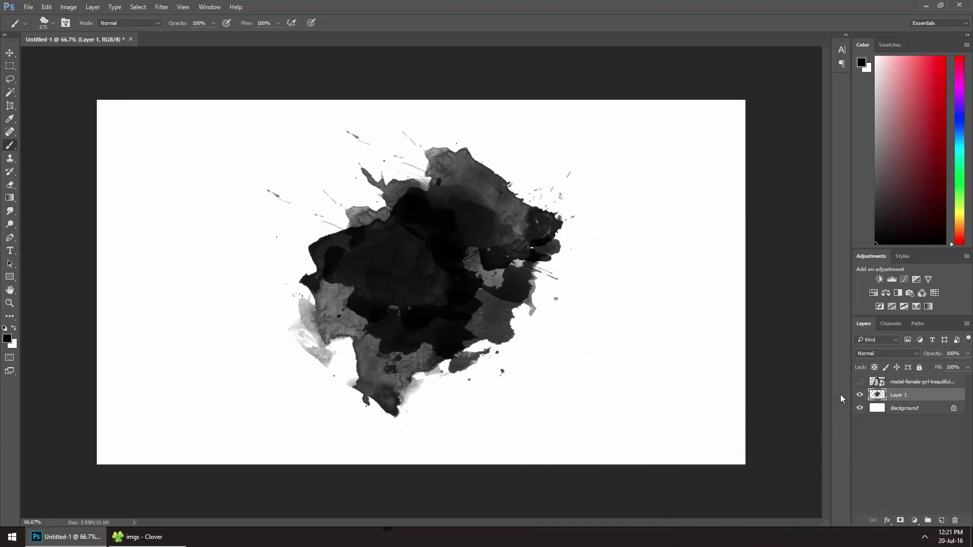
{"action": "left_click", "coordinate": [858, 382]}
Clip the portrait layer to the splatter shape on Layer 1
{"action": "left_click", "coordinate": [906, 385]}
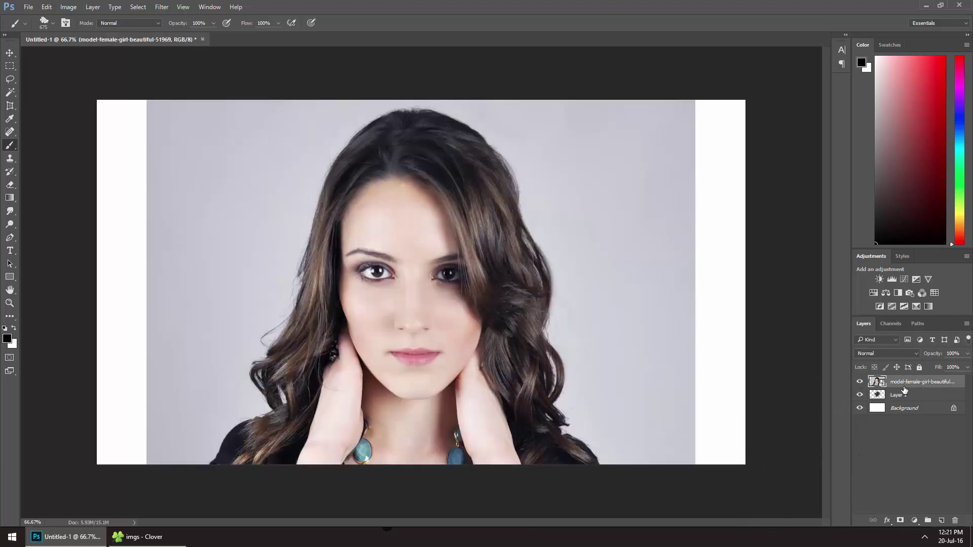
{"action": "left_click", "coordinate": [71, 8]}
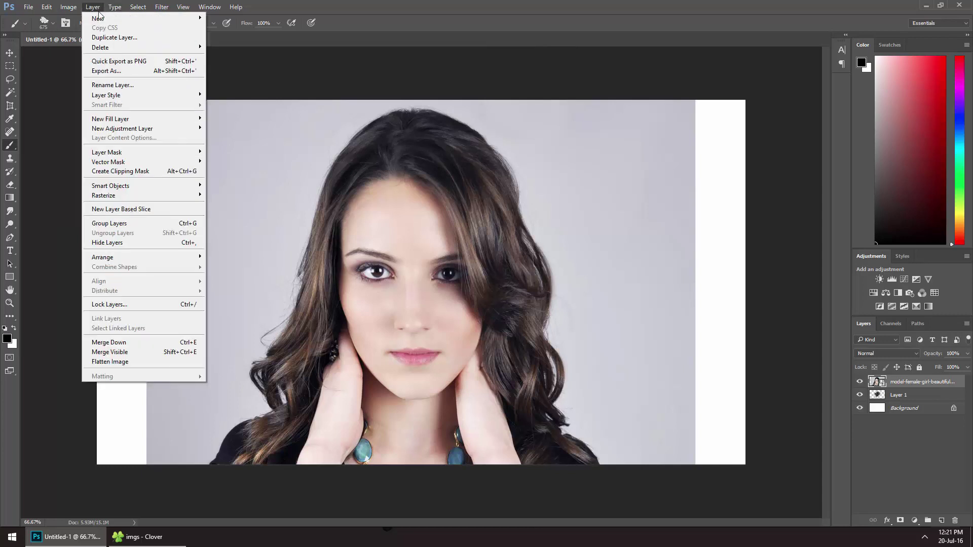
{"action": "left_click", "coordinate": [138, 172]}
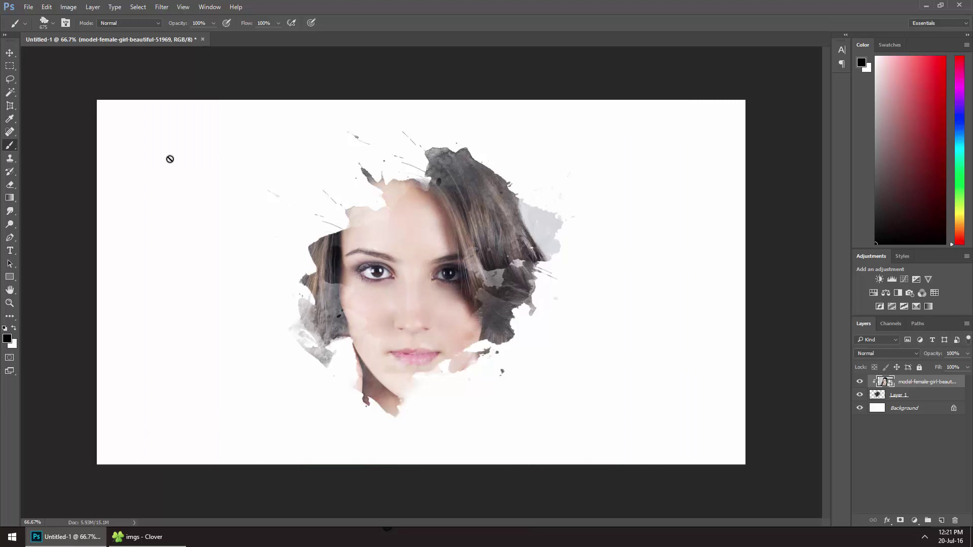
{"action": "left_click", "coordinate": [8, 53]}
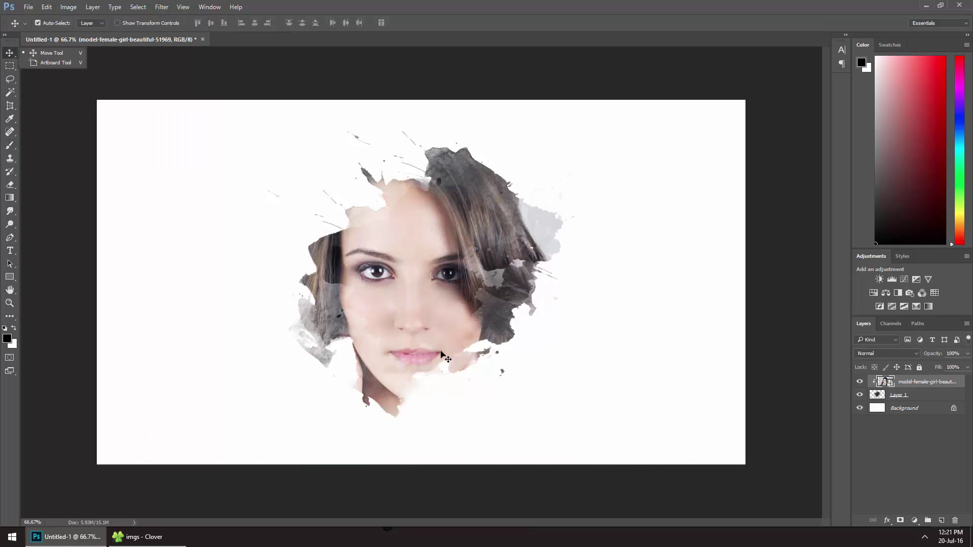
Stamp another splatter tip on Layer 1 over the face's right side, then zoom in
{"action": "left_click", "coordinate": [896, 397]}
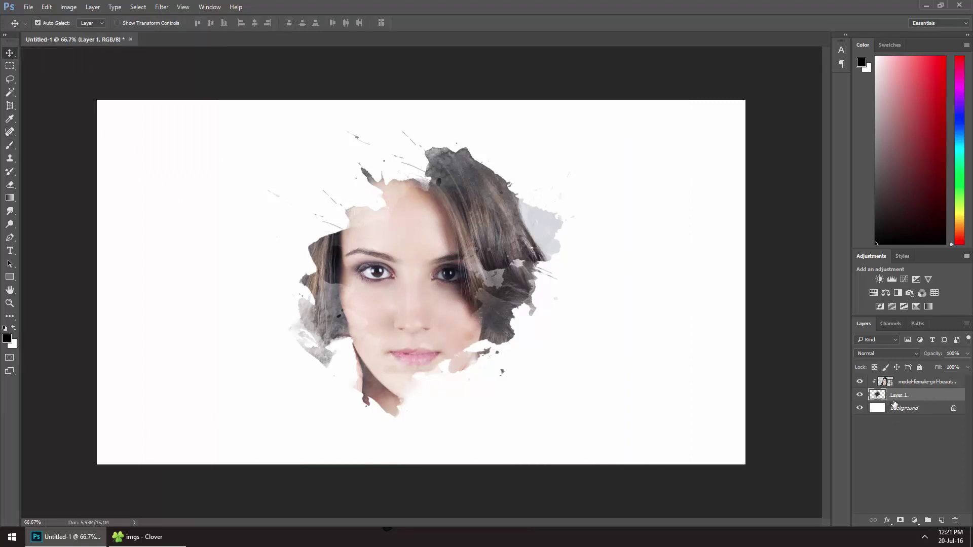
{"action": "left_click", "coordinate": [9, 146]}
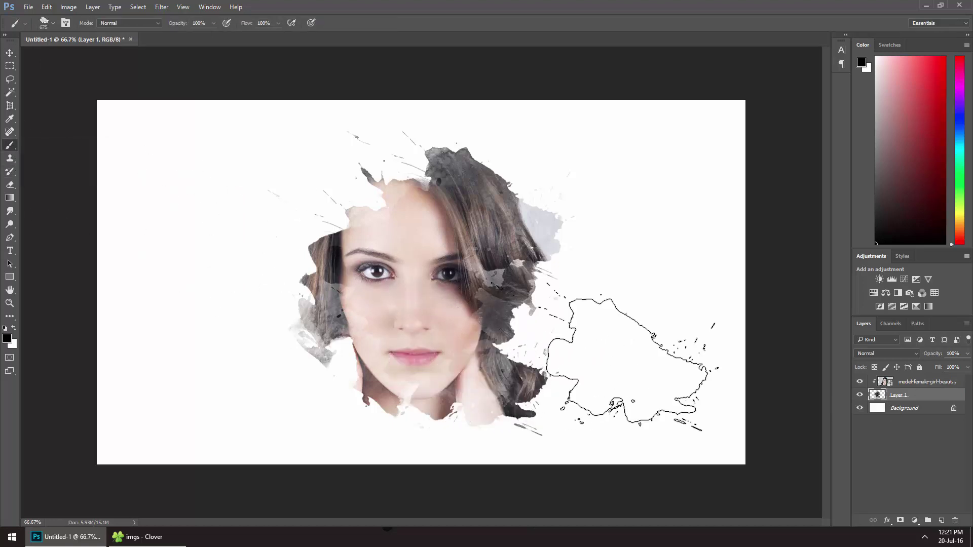
{"action": "right_click", "coordinate": [481, 300]}
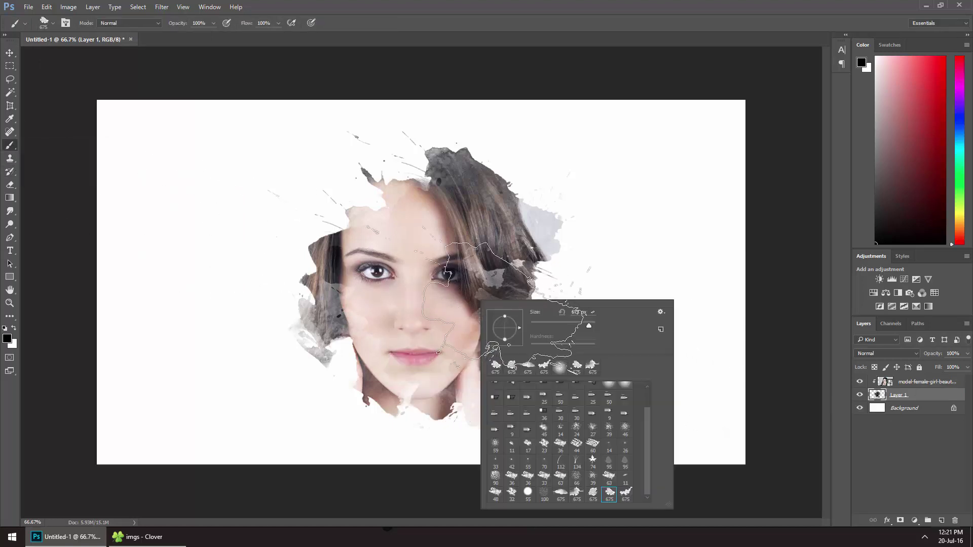
{"action": "left_click", "coordinate": [592, 494]}
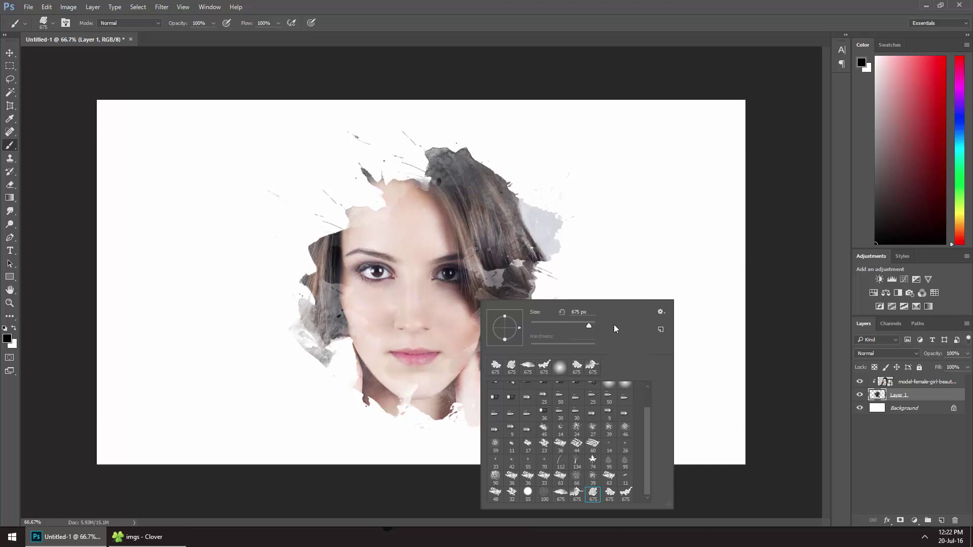
{"action": "key", "text": "Escape"}
{"action": "right_click", "coordinate": [35, 351]}
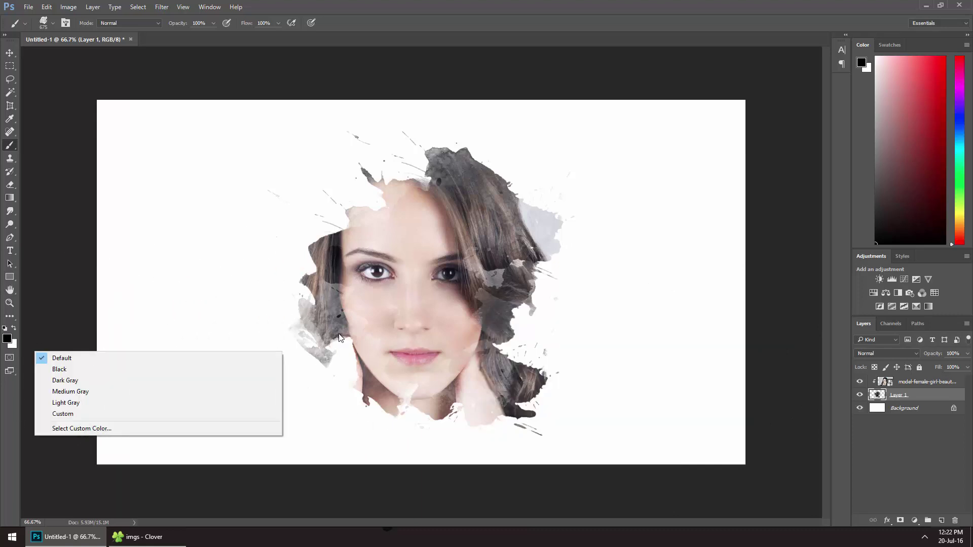
{"action": "left_click", "coordinate": [514, 339]}
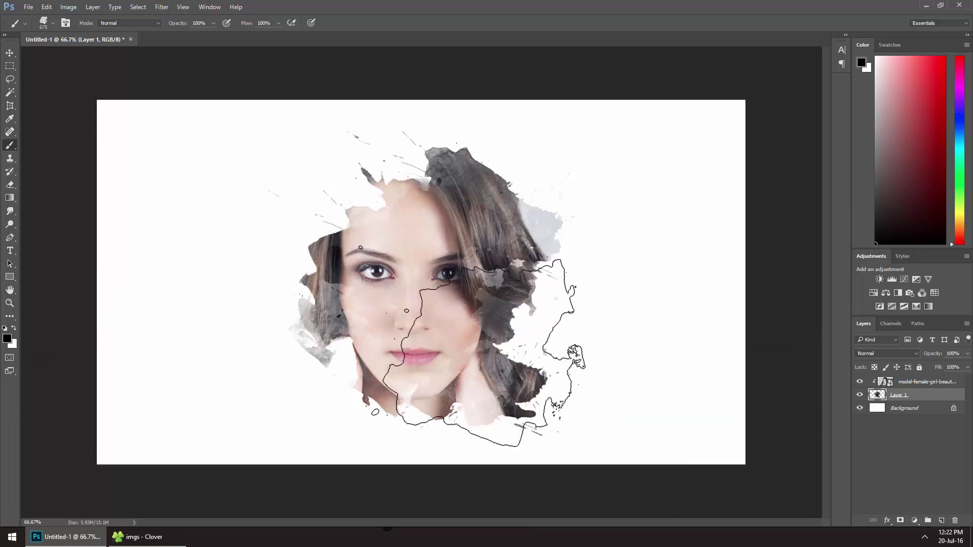
{"action": "left_click", "coordinate": [480, 346]}
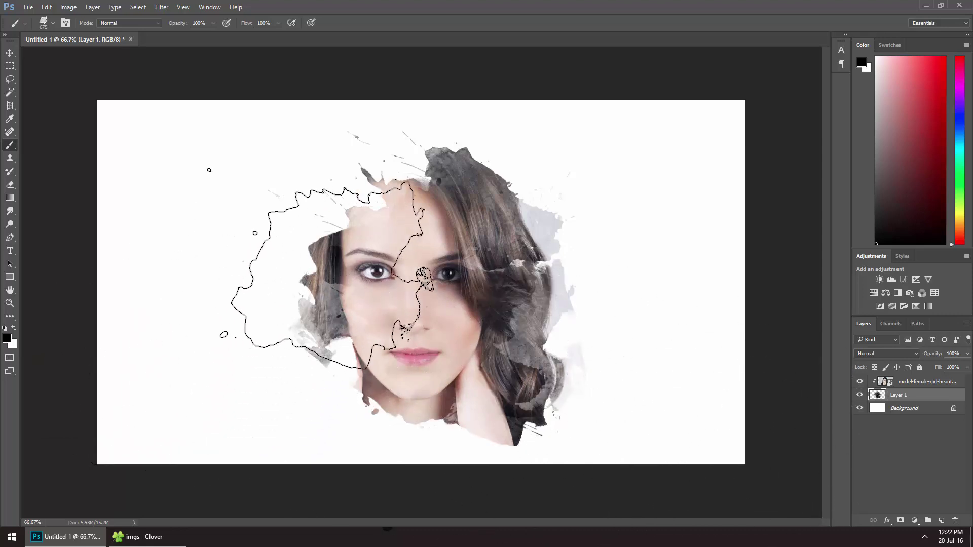
{"action": "left_click", "coordinate": [9, 53]}
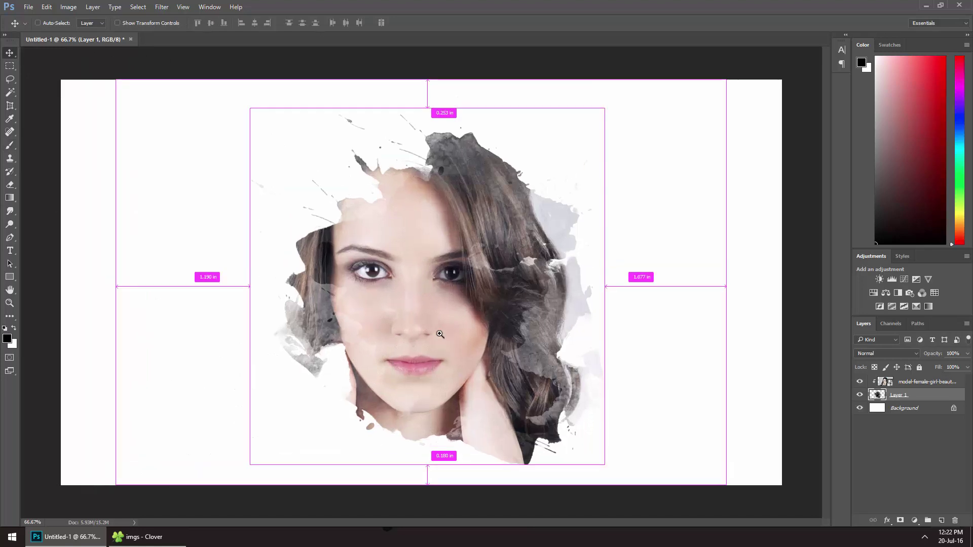
{"action": "key", "text": "ctrl+plus"}
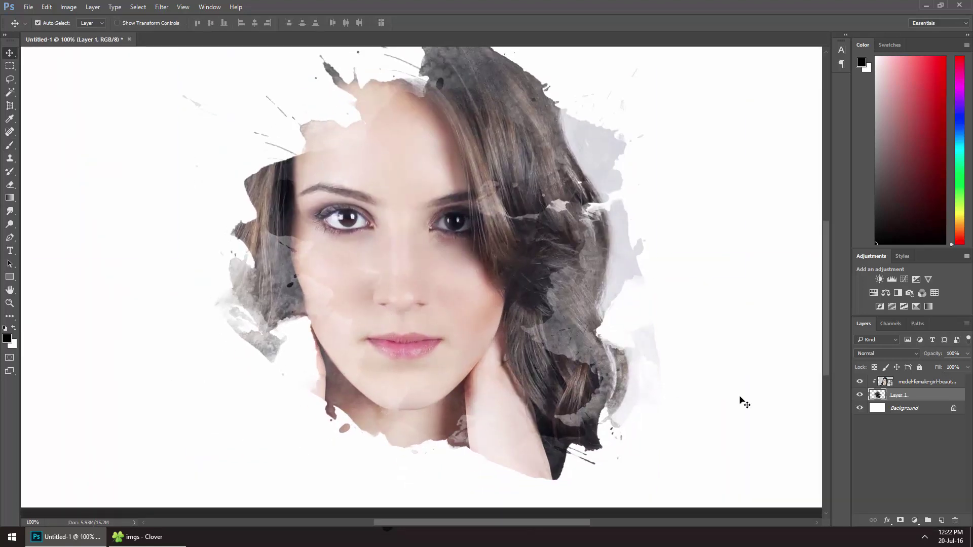
Apply an Inner Shadow style to Layer 1 with a reduced distance
{"action": "double_click", "coordinate": [946, 398]}
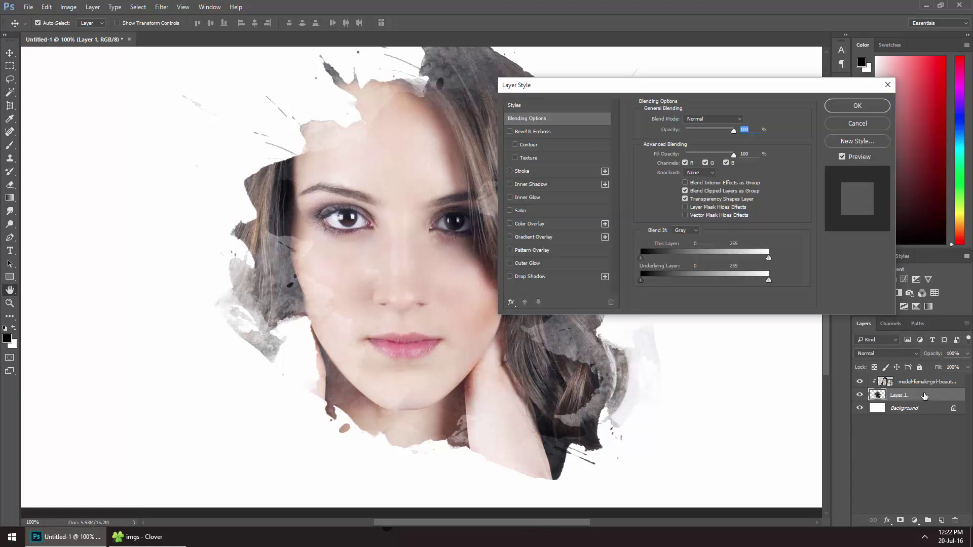
{"action": "left_click", "coordinate": [532, 184]}
{"action": "left_click_drag", "start_coordinate": [625, 92], "coordinate": [631, 149]}
{"action": "mouse_move", "coordinate": [703, 220]}
{"action": "left_mouse_down"}
{"action": "mouse_move", "coordinate": [699, 244]}
{"action": "mouse_move", "coordinate": [698, 219]}
{"action": "mouse_move", "coordinate": [693, 239]}
{"action": "left_mouse_up"}
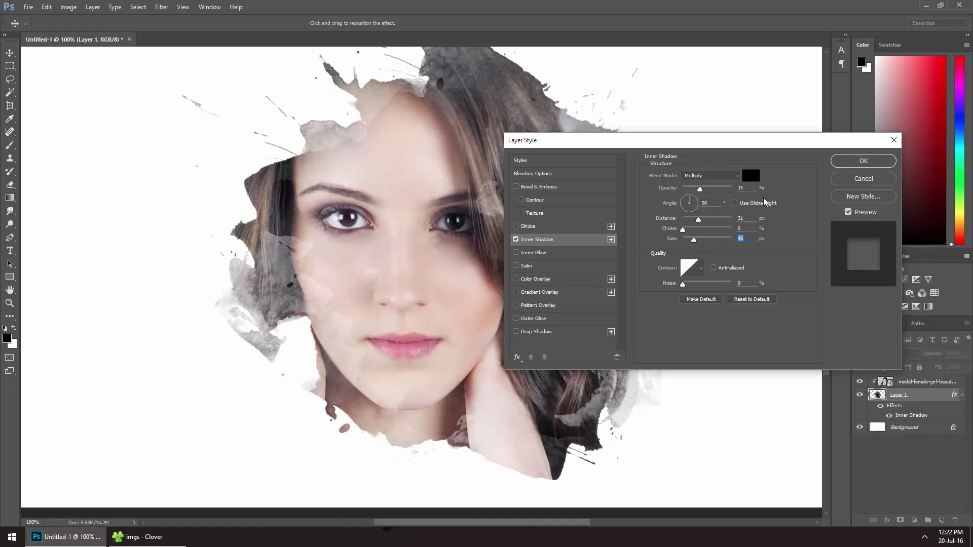
{"action": "left_click", "coordinate": [837, 162]}
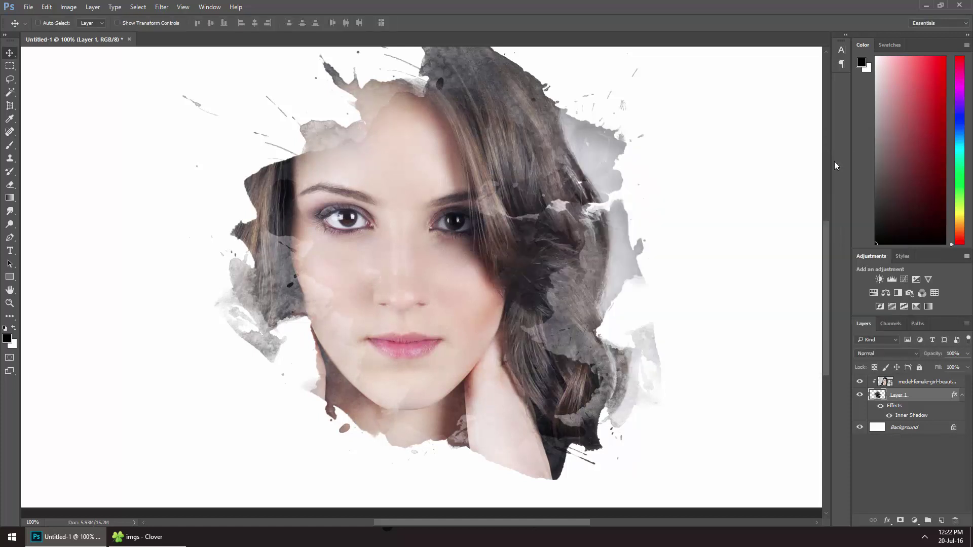
Add a Gradient Map adjustment above the portrait and clip it to the photo
{"action": "key", "text": "ctrl+0"}
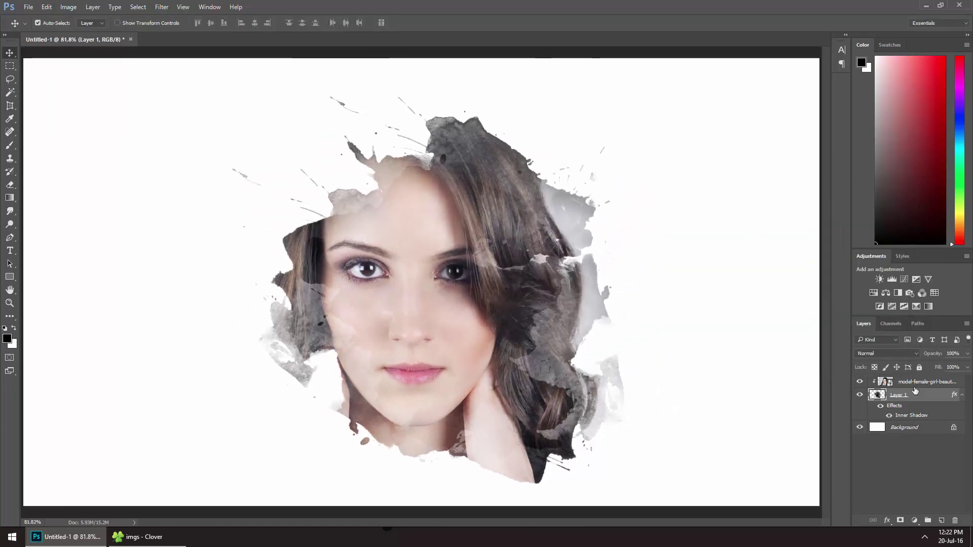
{"action": "left_click", "coordinate": [915, 384]}
{"action": "left_click", "coordinate": [915, 521]}
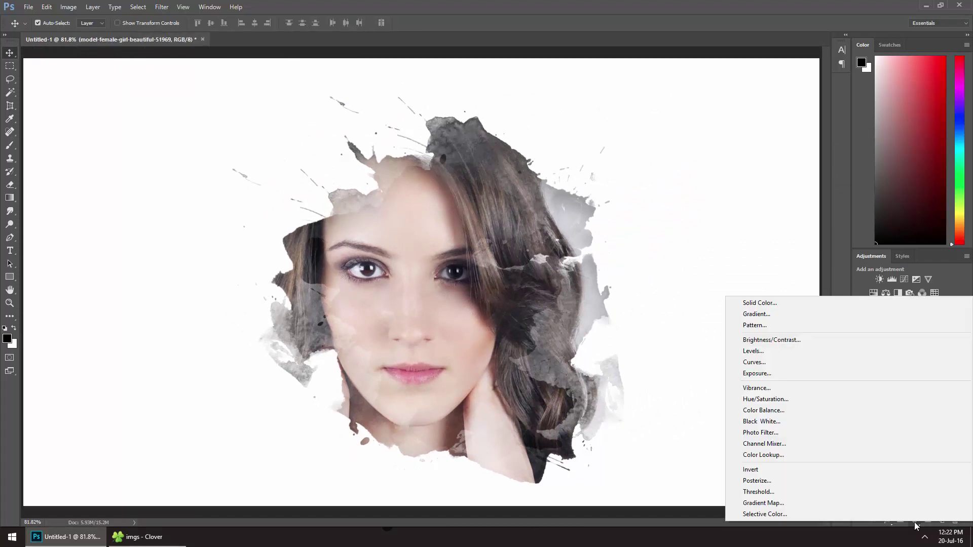
{"action": "left_click", "coordinate": [781, 503]}
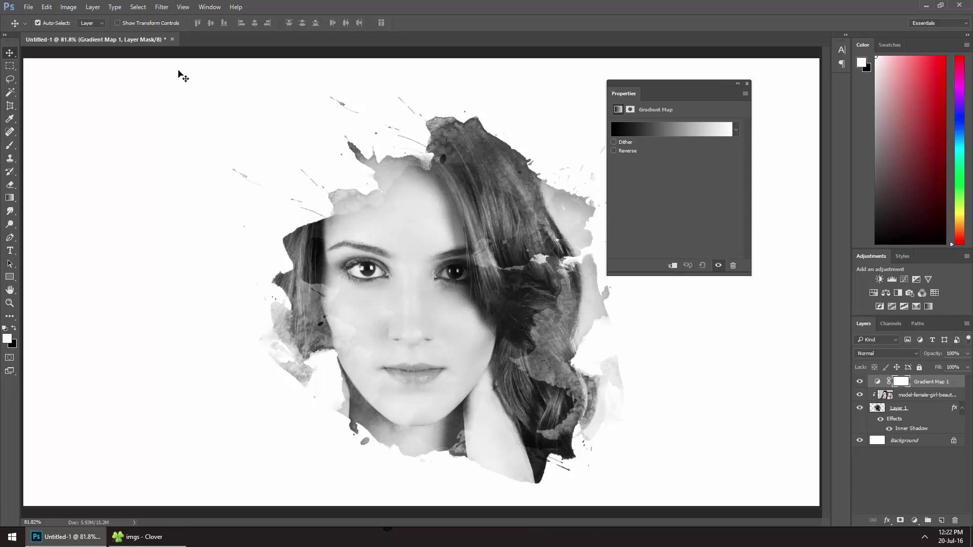
{"action": "left_click", "coordinate": [69, 8]}
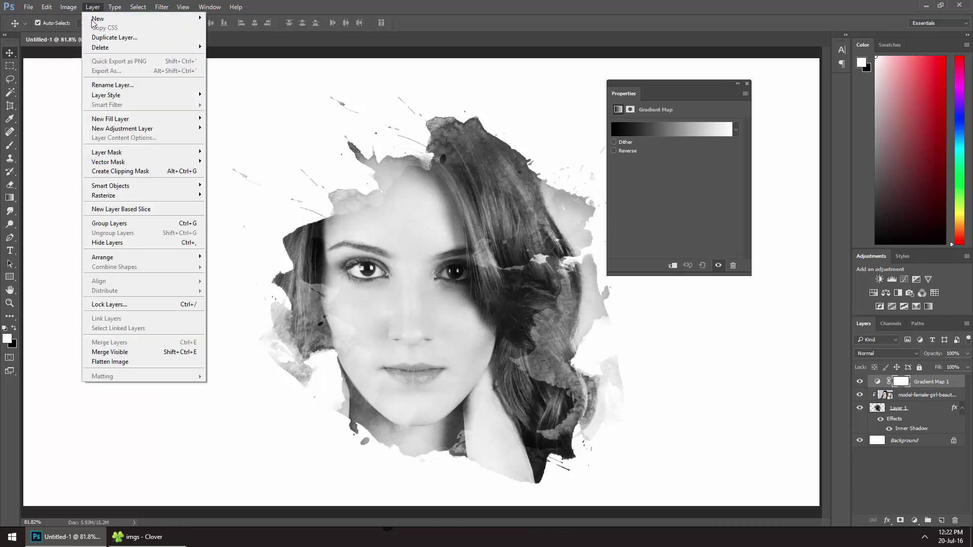
{"action": "left_click", "coordinate": [126, 171]}
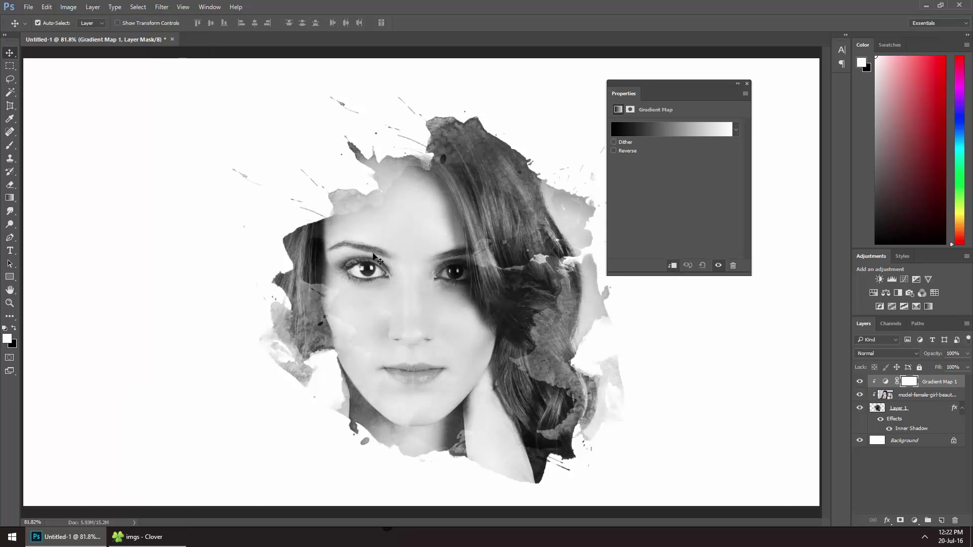
Set the Gradient Map to Violet, Orange with Color blend mode
{"action": "left_click", "coordinate": [661, 130]}
{"action": "left_click", "coordinate": [603, 137]}
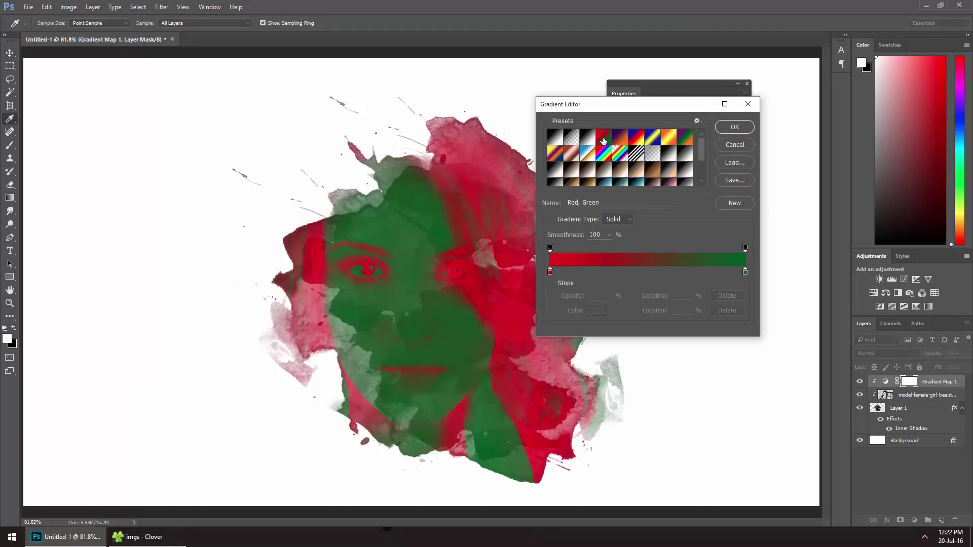
{"action": "left_click", "coordinate": [619, 141]}
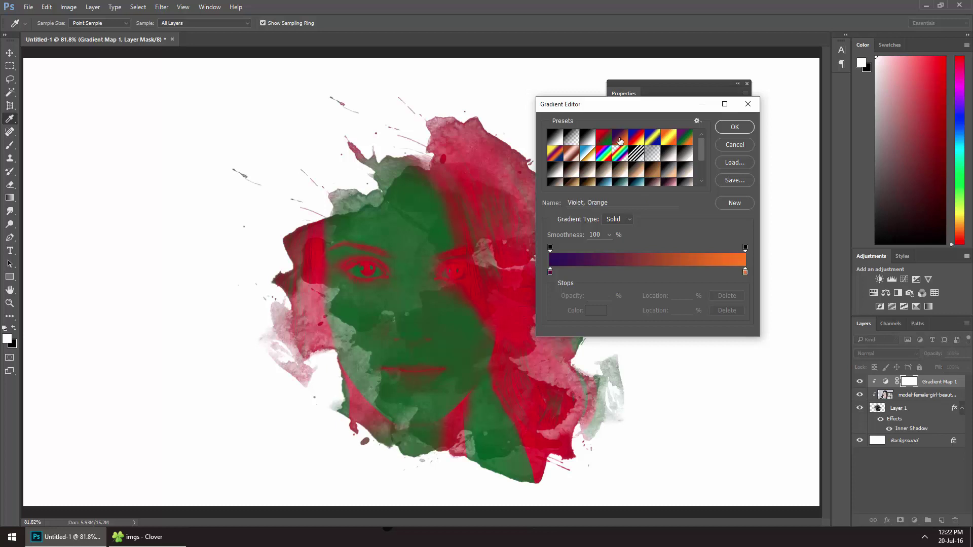
{"action": "left_click", "coordinate": [729, 128]}
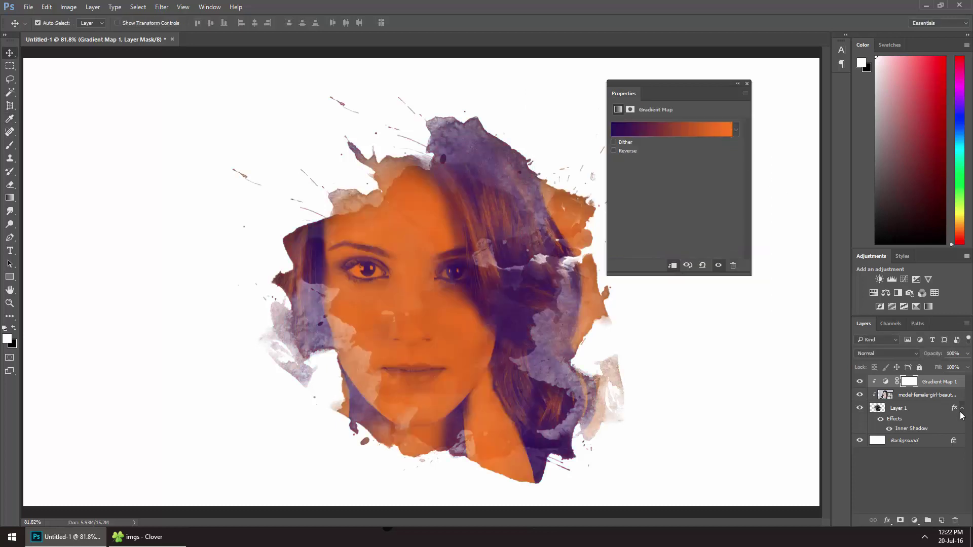
{"action": "left_click", "coordinate": [883, 354]}
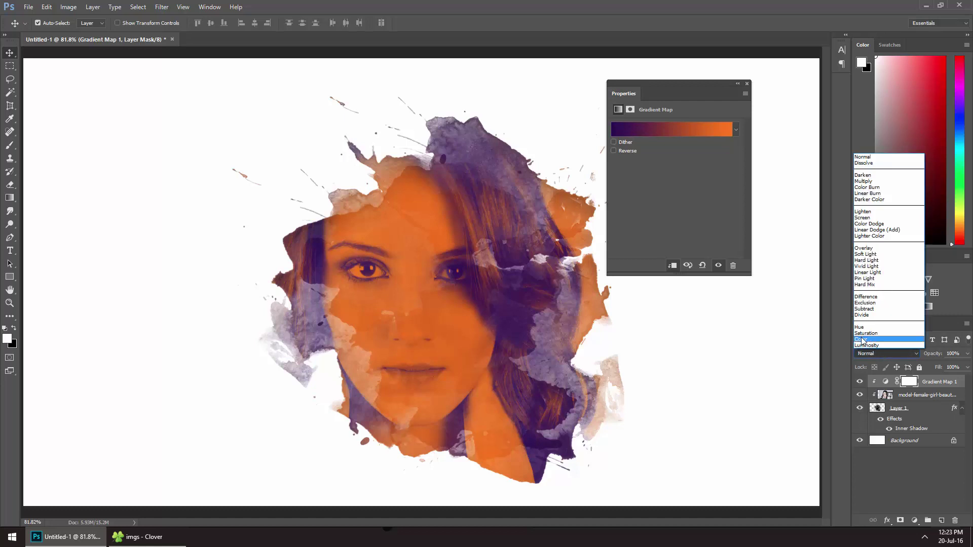
{"action": "left_click", "coordinate": [862, 340]}
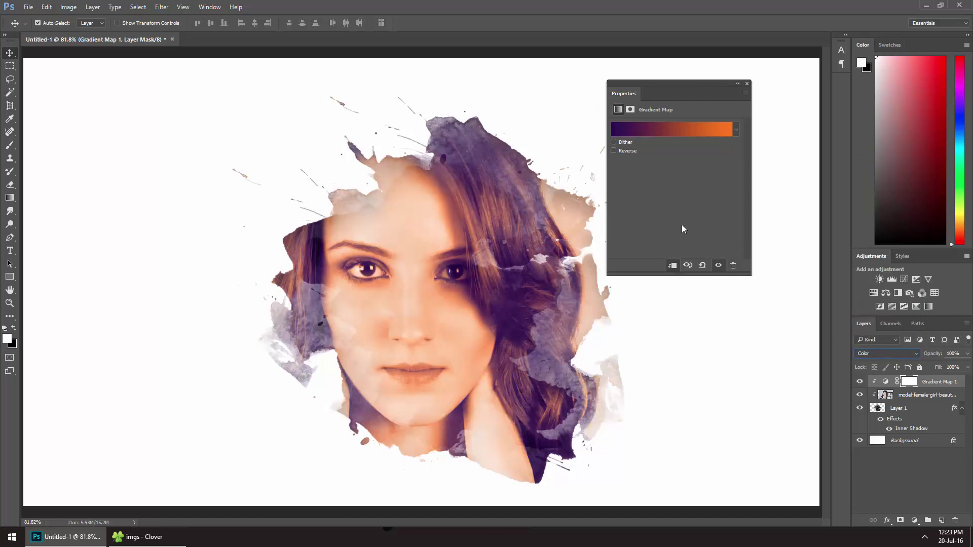
Preview Blue-Red-Yellow, Cyanotype and Sepia 5 gradients, then keep Violet, Orange
{"action": "left_click", "coordinate": [706, 135]}
{"action": "left_click", "coordinate": [631, 138]}
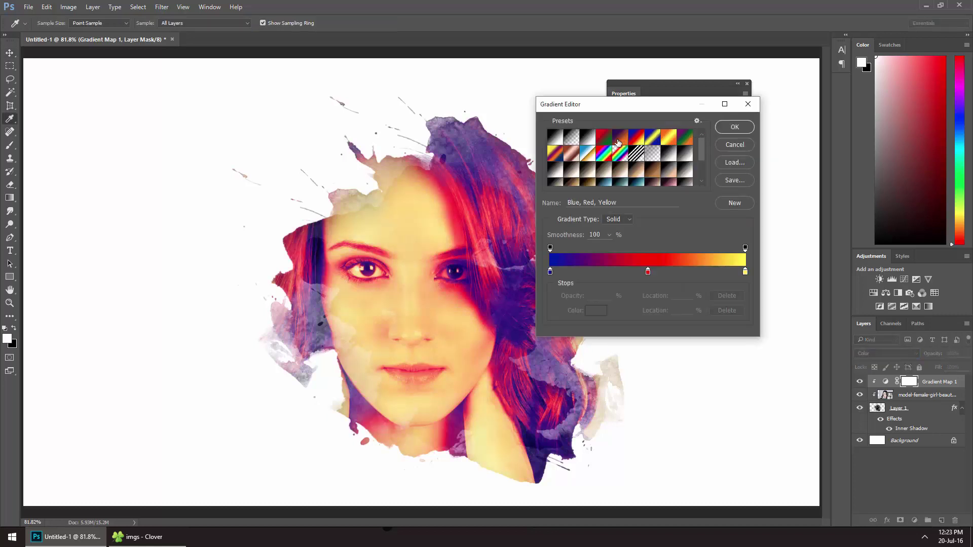
{"action": "left_click", "coordinate": [618, 143]}
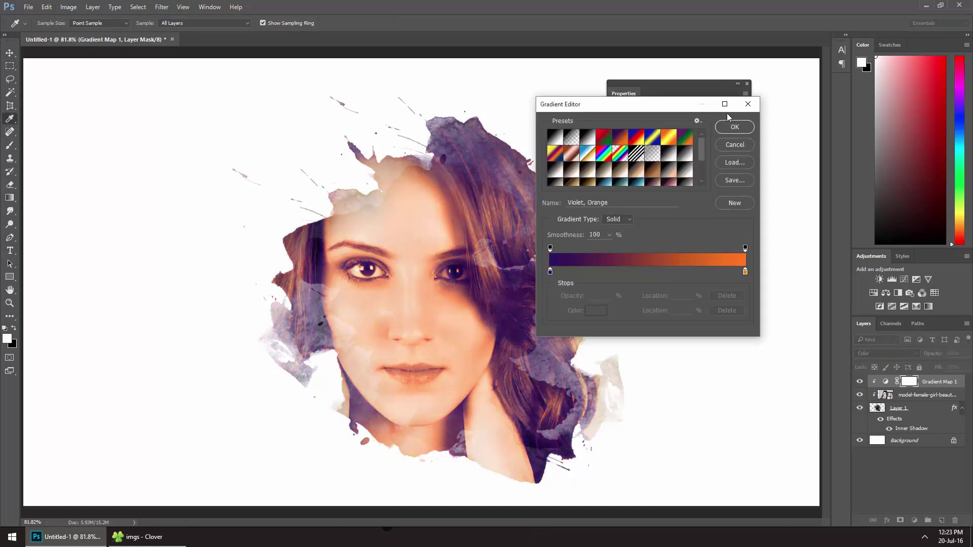
{"action": "left_click", "coordinate": [697, 121]}
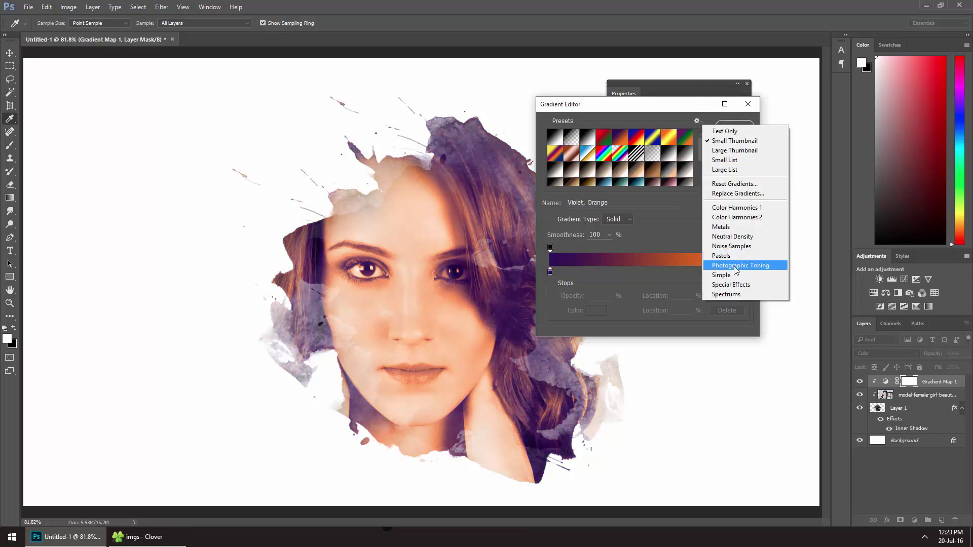
{"action": "left_click", "coordinate": [679, 215]}
{"action": "scroll", "coordinate": [679, 175], "scroll_direction": "down", "scroll_amount": 1}
{"action": "left_click", "coordinate": [641, 172]}
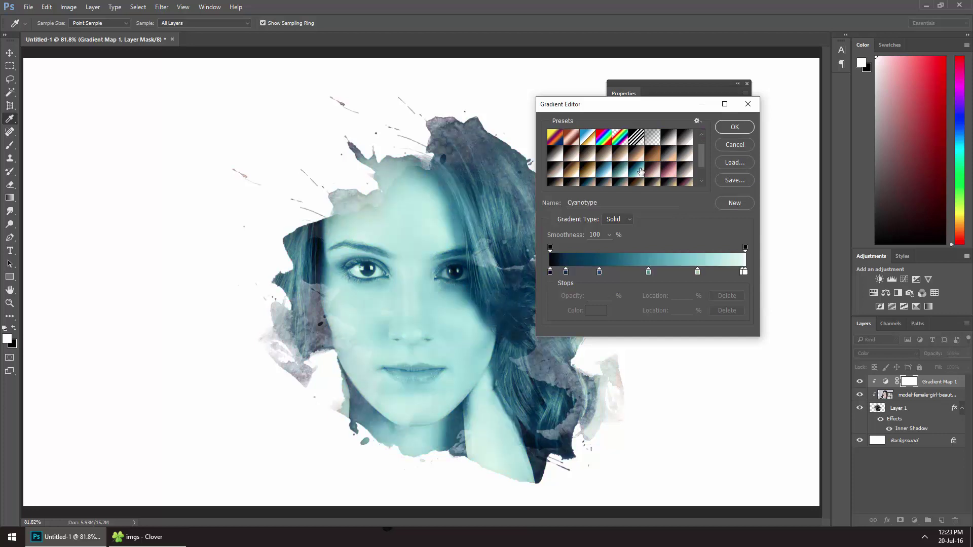
{"action": "left_click", "coordinate": [641, 158]}
{"action": "scroll", "coordinate": [659, 178], "scroll_direction": "up", "scroll_amount": 1}
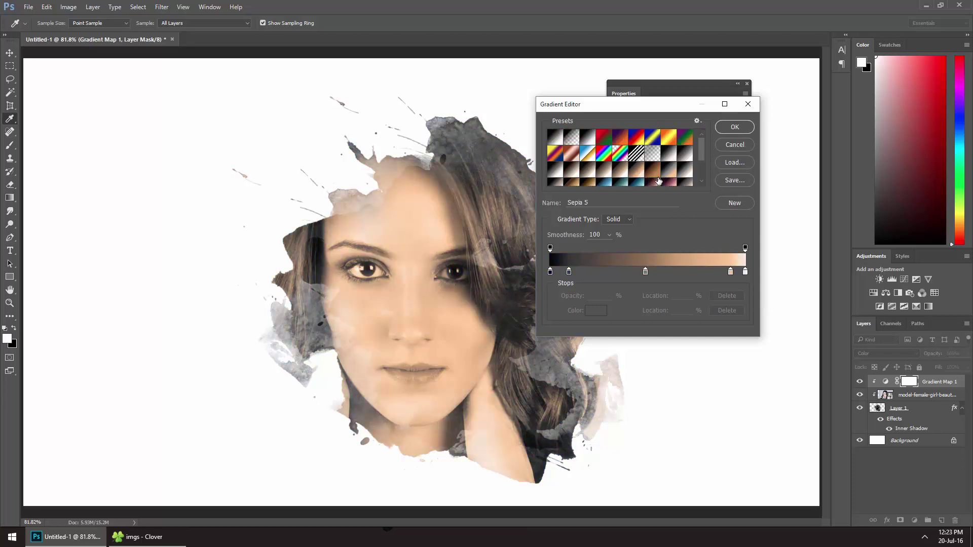
{"action": "left_click", "coordinate": [638, 139]}
{"action": "left_click", "coordinate": [618, 138]}
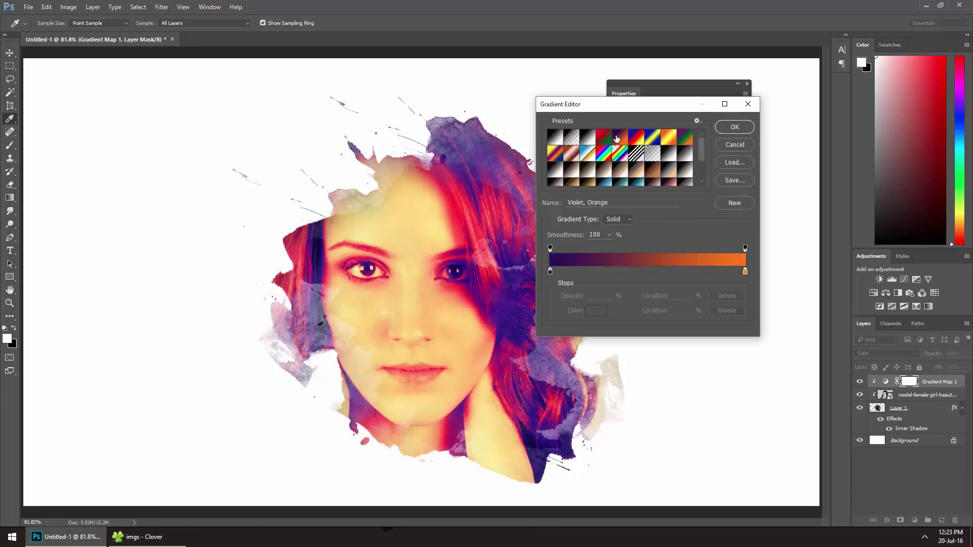
{"action": "left_click", "coordinate": [735, 127]}
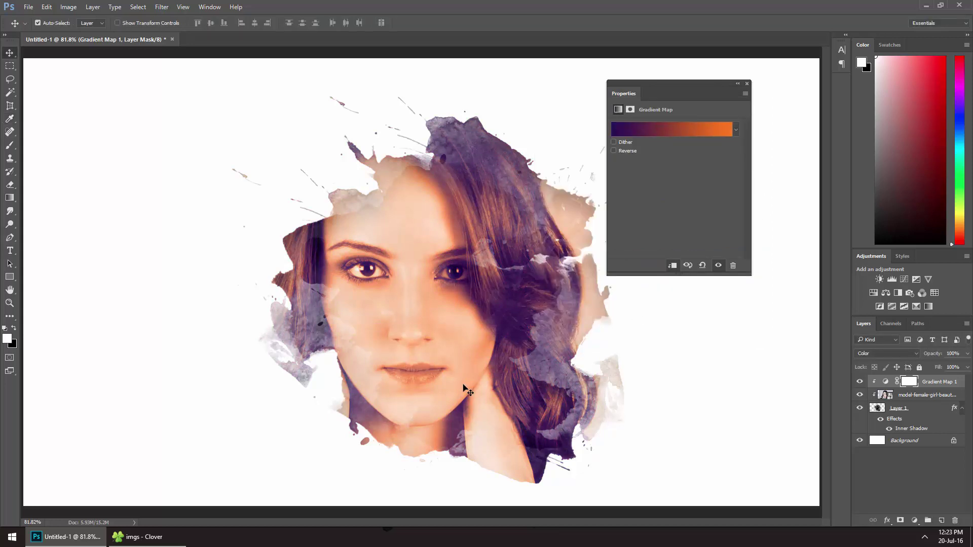
Group the adjustment, portrait and splatter layers into Group 1 and hide it
{"action": "left_click", "coordinate": [919, 409], "text": "shift"}
{"action": "key", "text": "ctrl+g"}
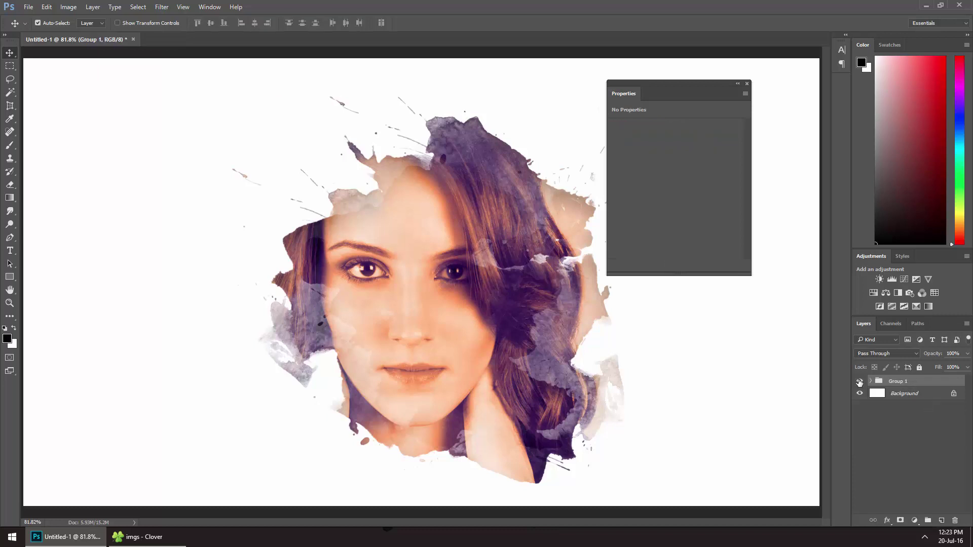
{"action": "left_click", "coordinate": [860, 382]}
{"action": "key", "text": "ctrl+minus"}
Place the blonde headshot portrait from the image folder into the document
{"action": "left_click", "coordinate": [183, 536]}
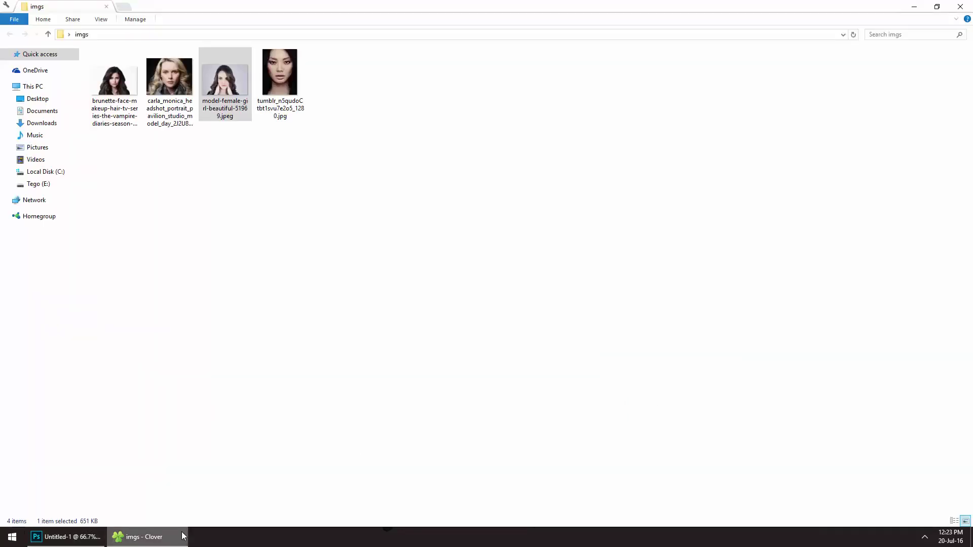
{"action": "left_click", "coordinate": [263, 266]}
{"action": "left_click_drag", "start_coordinate": [169, 78], "coordinate": [426, 274]}
{"action": "key", "text": "Return"}
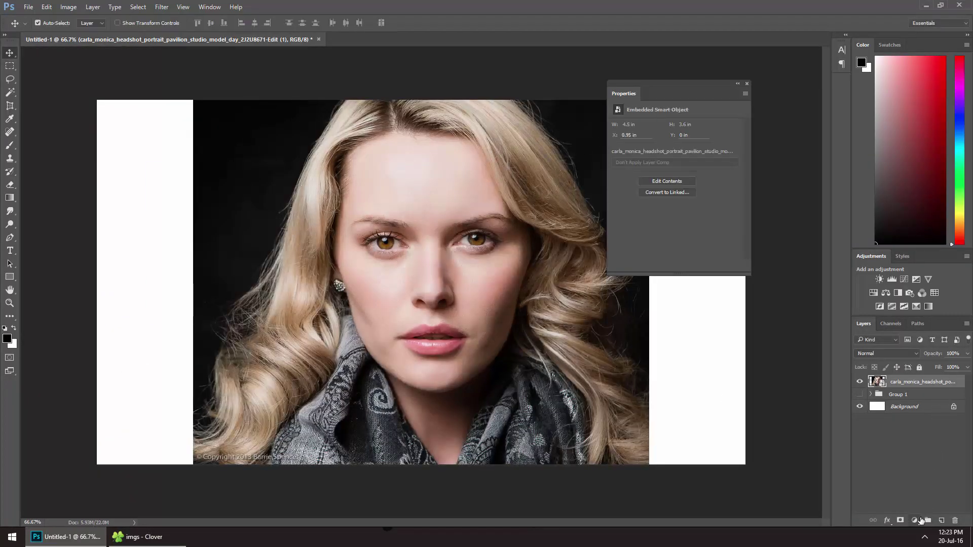
Add empty Layer 2 beneath the headshot and clip the headshot to it
{"action": "left_click", "coordinate": [942, 520]}
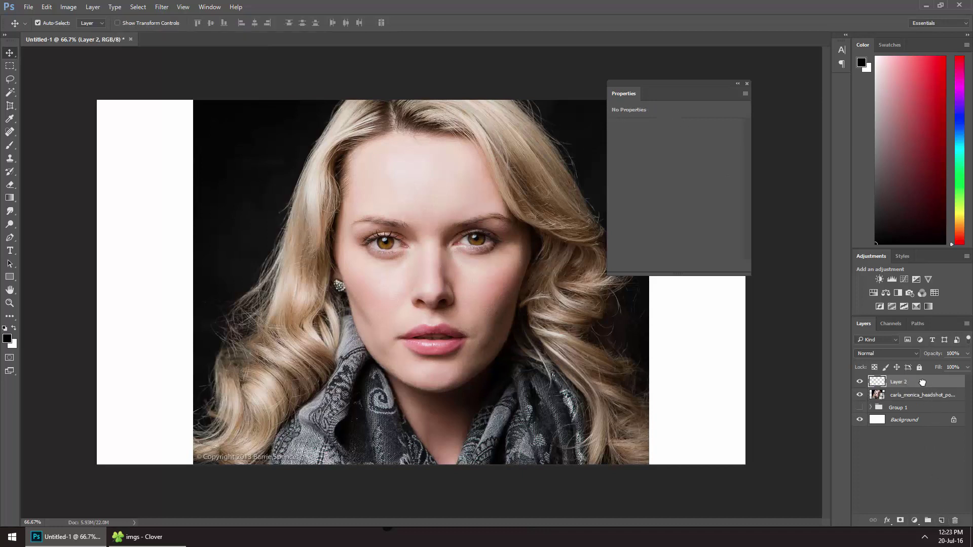
{"action": "left_click_drag", "start_coordinate": [922, 383], "coordinate": [937, 401]}
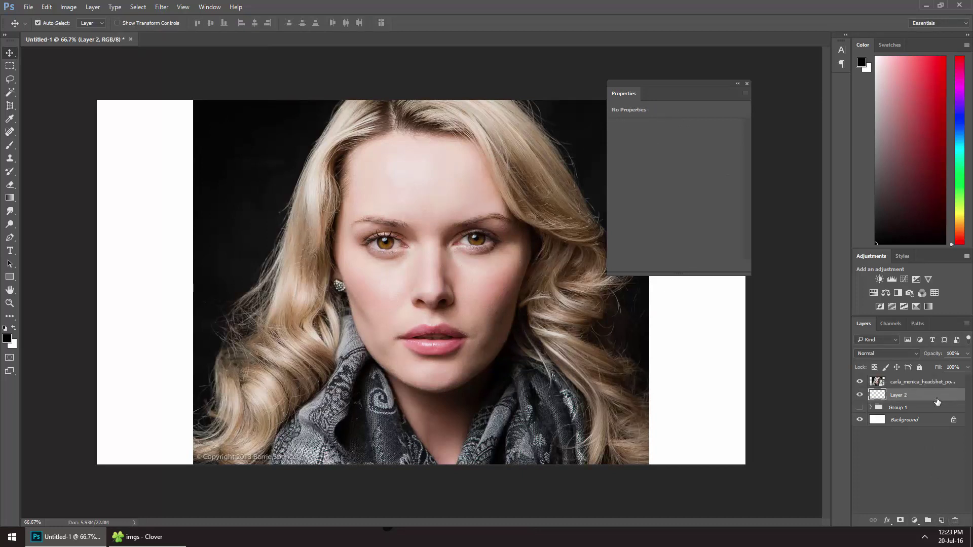
{"action": "left_click", "coordinate": [902, 385]}
{"action": "left_click", "coordinate": [92, 7]}
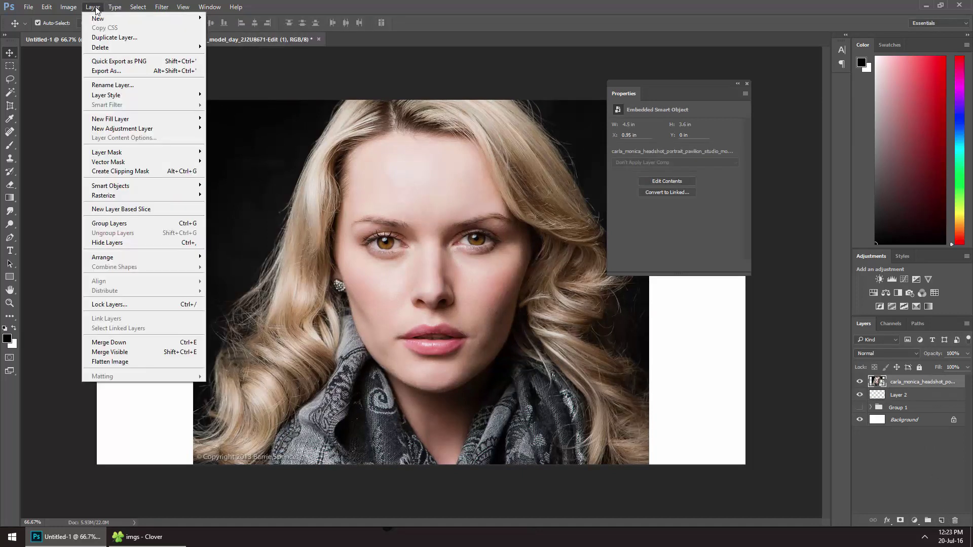
{"action": "left_click", "coordinate": [131, 171]}
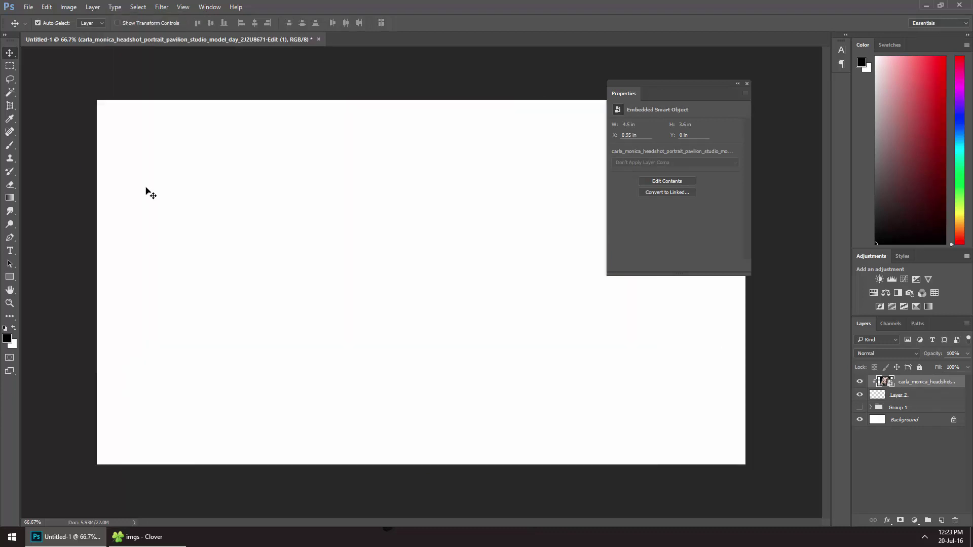
{"action": "left_click", "coordinate": [901, 398]}
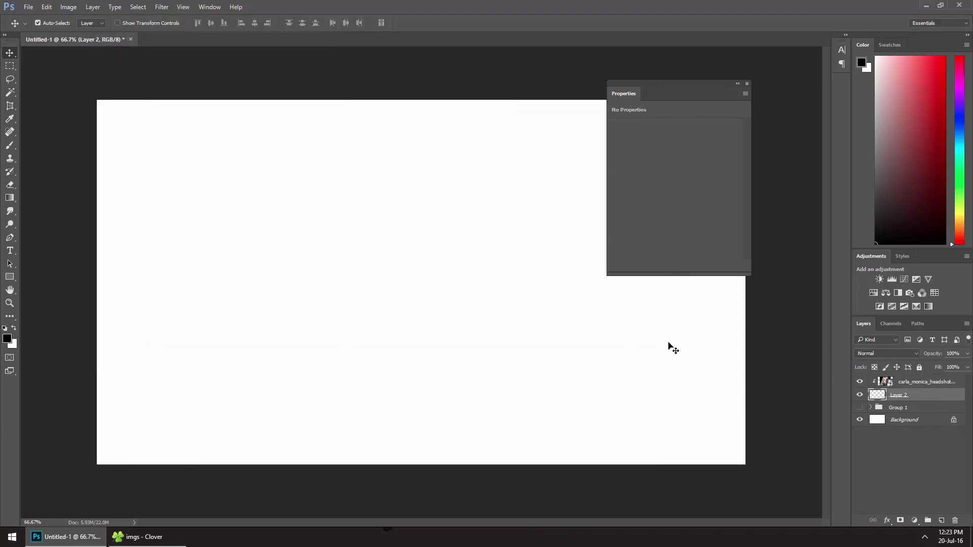
{"action": "right_click", "coordinate": [12, 150]}
On Layer 2, stamp a 675 px splatter brush twice over the face
{"action": "left_click", "coordinate": [41, 147]}
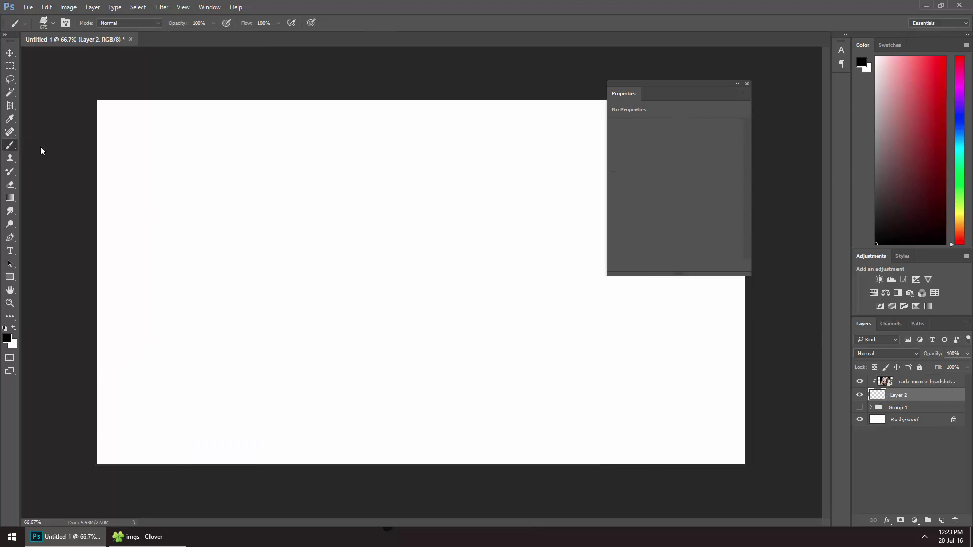
{"action": "right_click", "coordinate": [385, 265]}
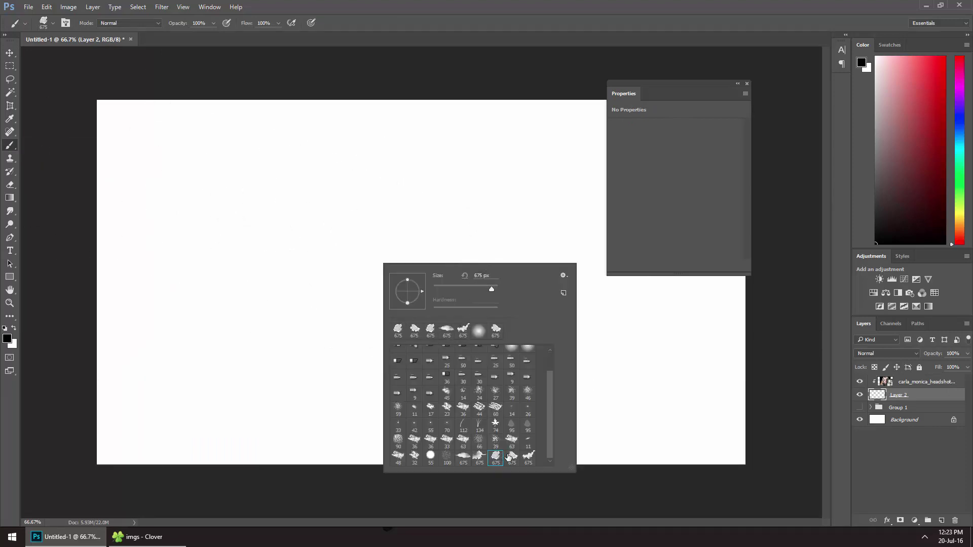
{"action": "left_click", "coordinate": [528, 458]}
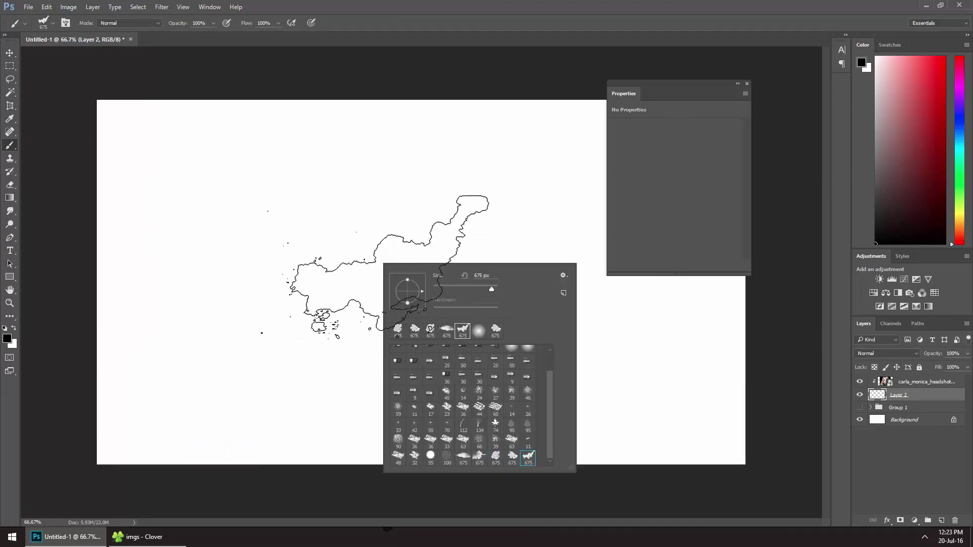
{"action": "left_click", "coordinate": [375, 266]}
{"action": "left_click", "coordinate": [375, 266]}
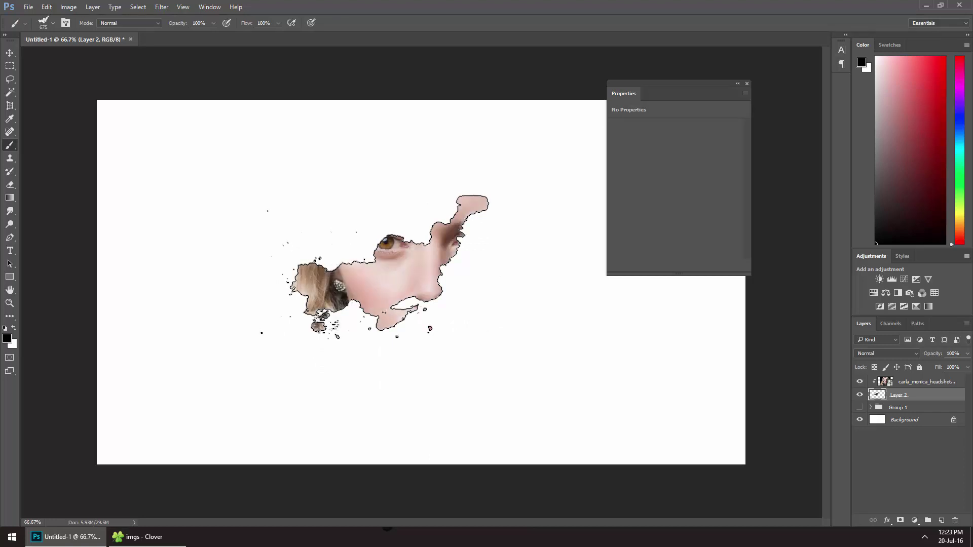
Stamp different splatter tips to reveal more of the face, nose and right eye
{"action": "right_click", "coordinate": [377, 268]}
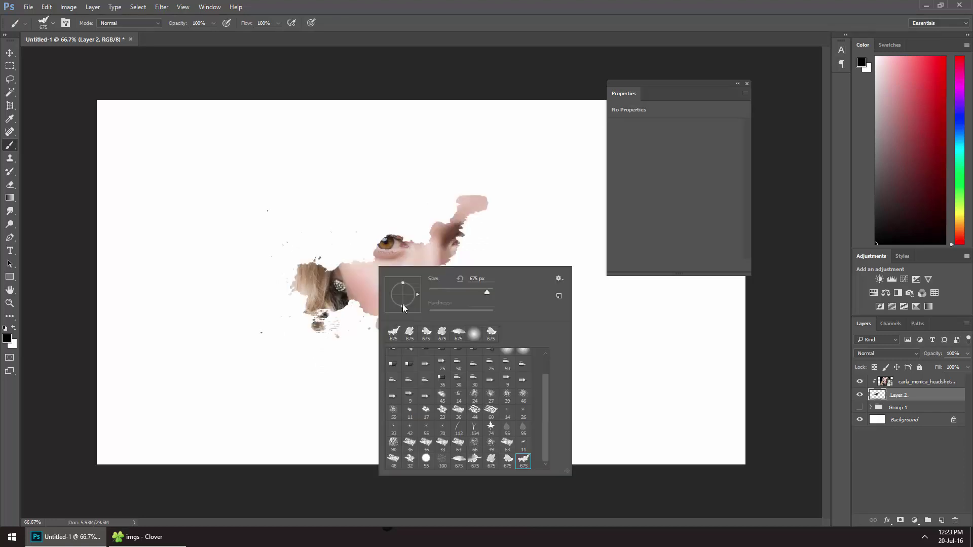
{"action": "left_click", "coordinate": [507, 458]}
{"action": "key", "text": "Return"}
{"action": "left_click", "coordinate": [378, 266]}
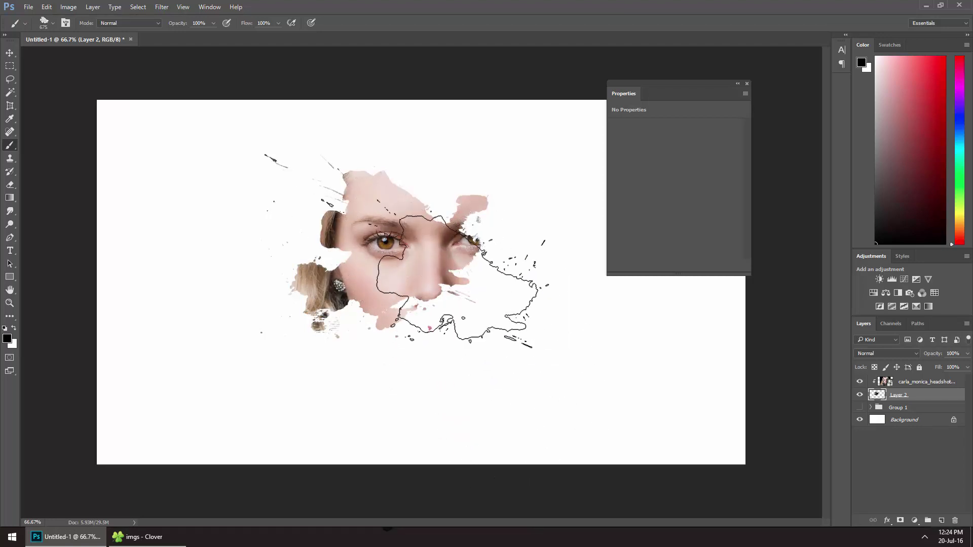
{"action": "right_click", "coordinate": [410, 240]}
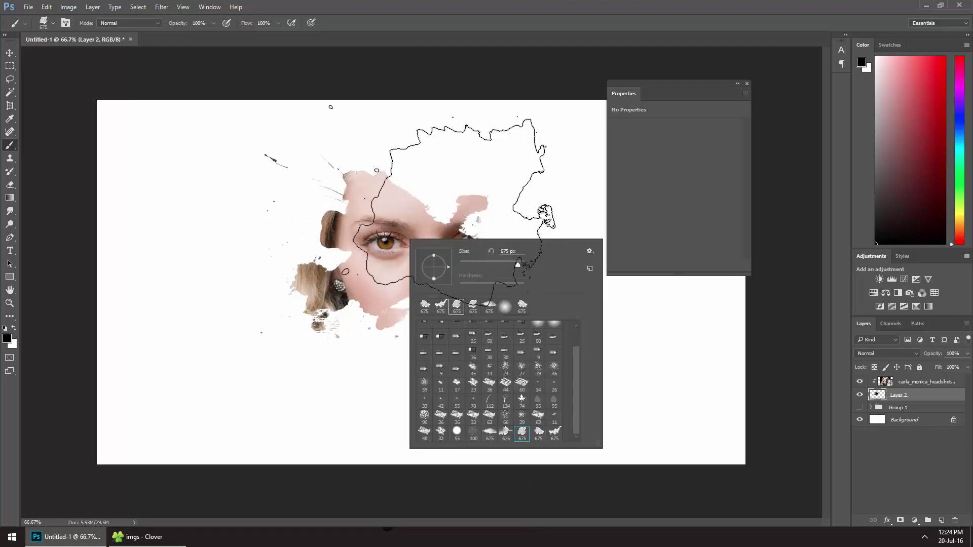
{"action": "key", "text": "Return"}
{"action": "left_click", "coordinate": [429, 228]}
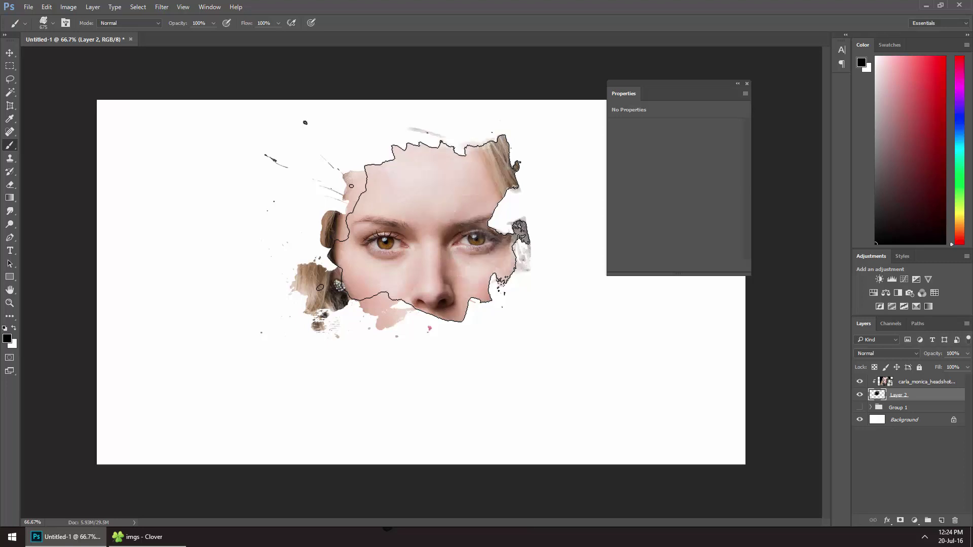
Stamp other splatter tips to reveal the mouth, lower face and right side
{"action": "right_click", "coordinate": [490, 291]}
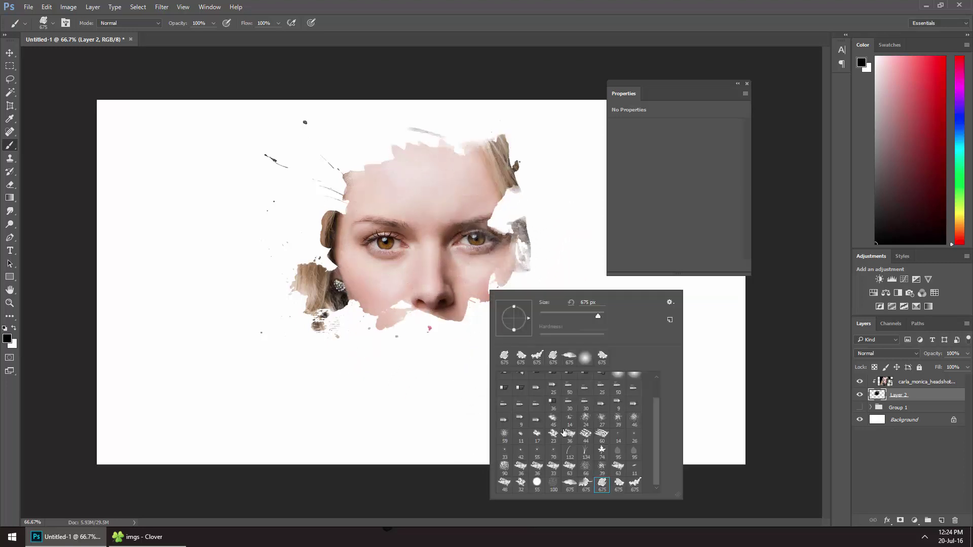
{"action": "left_click", "coordinate": [587, 484]}
{"action": "key", "text": "Return"}
{"action": "left_click", "coordinate": [453, 307]}
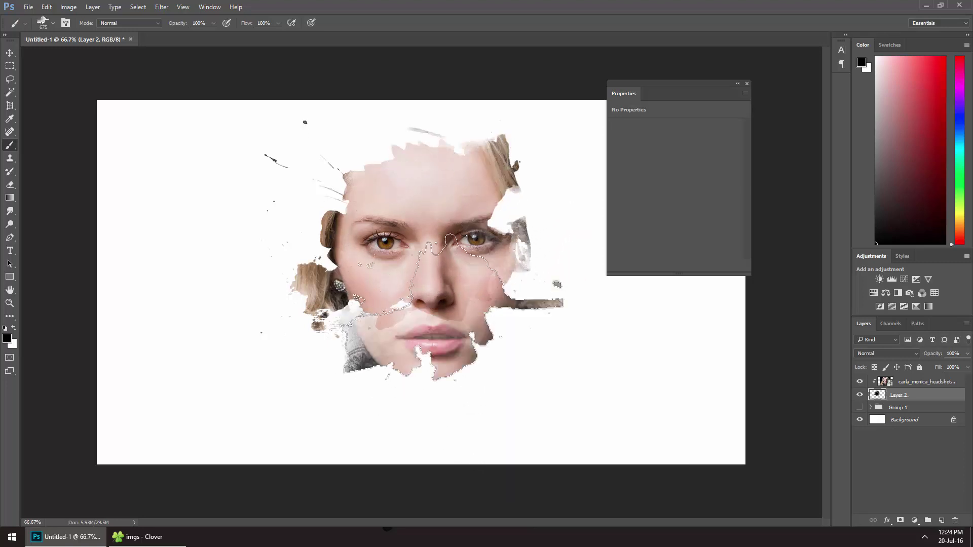
{"action": "right_click", "coordinate": [539, 317]}
{"action": "left_click", "coordinate": [619, 510]}
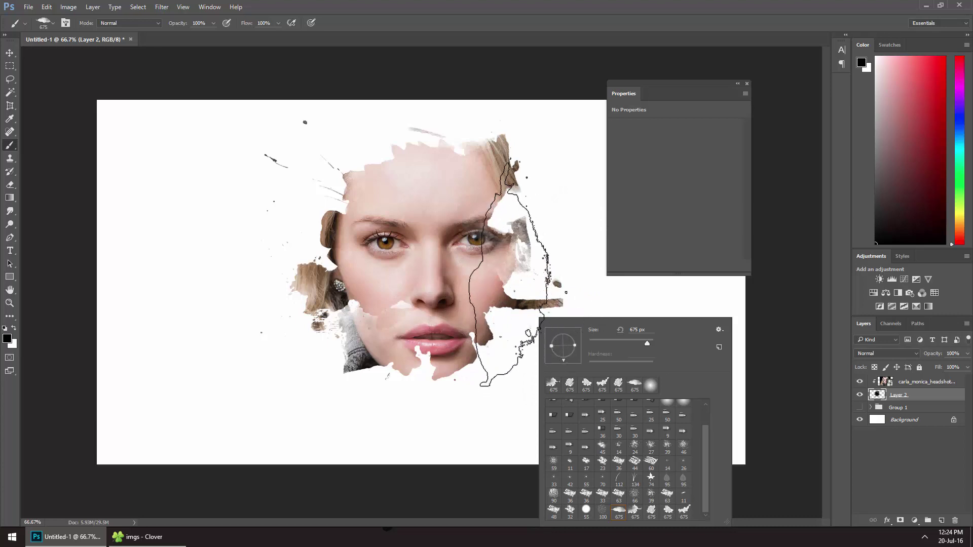
{"action": "left_click", "coordinate": [517, 272]}
Stamp another splatter tip to reveal the chin and scarf
{"action": "right_click", "coordinate": [580, 324]}
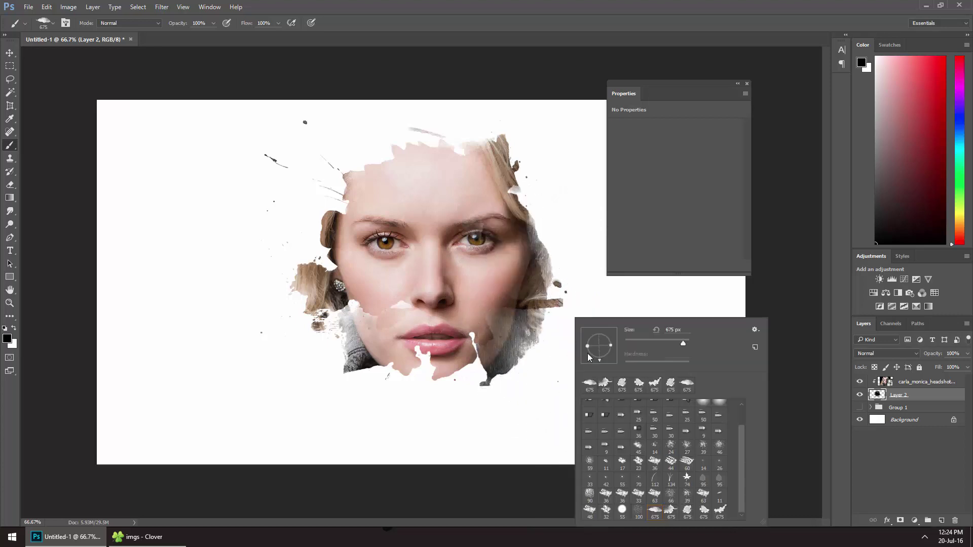
{"action": "left_click", "coordinate": [671, 510]}
{"action": "left_click", "coordinate": [687, 511]}
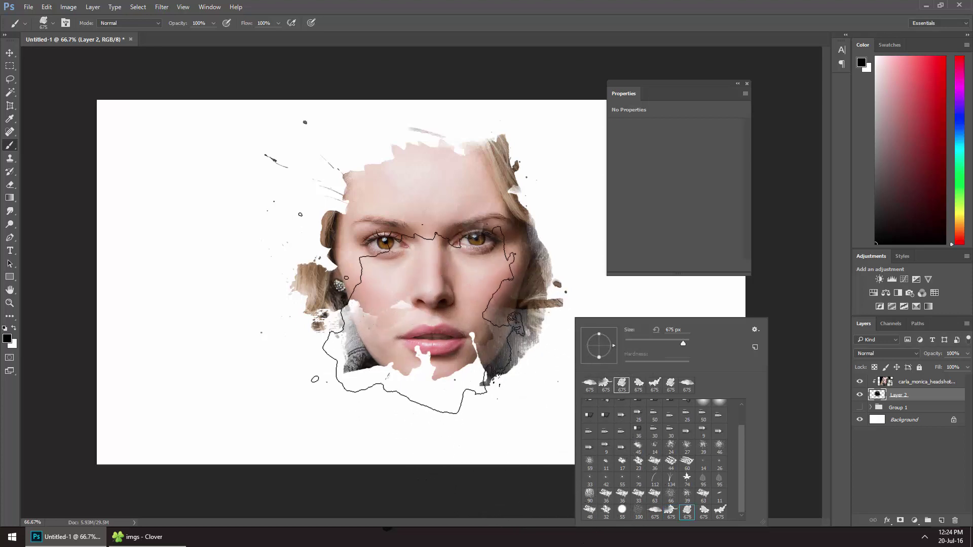
{"action": "left_click", "coordinate": [421, 314]}
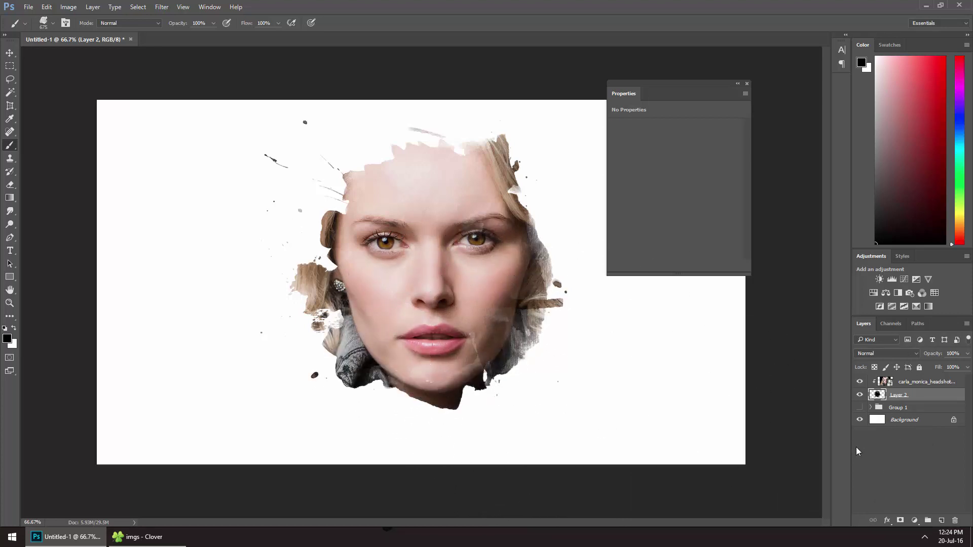
Give Layer 2 an Inner Shadow with a shortened Distance, then select the portrait layer
{"action": "key", "text": "v"}
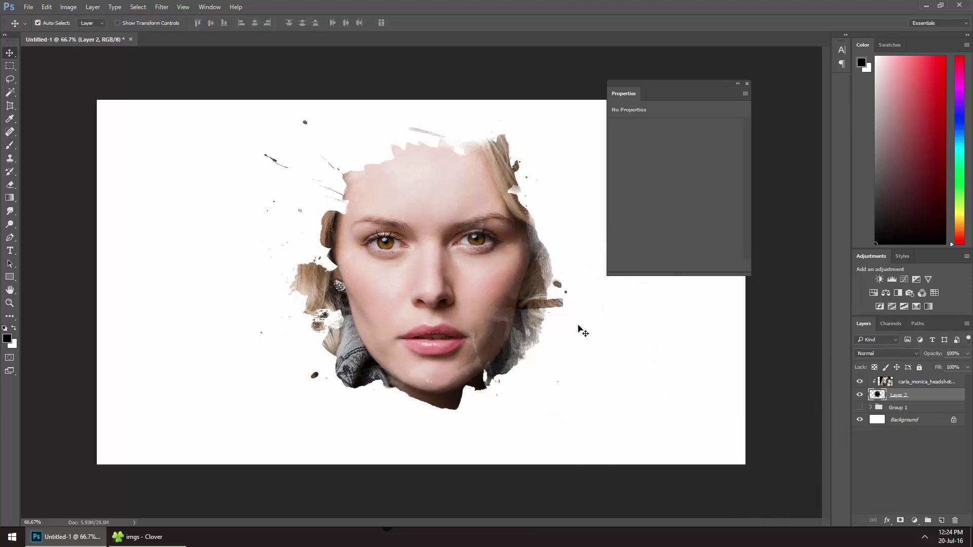
{"action": "double_click", "coordinate": [945, 398]}
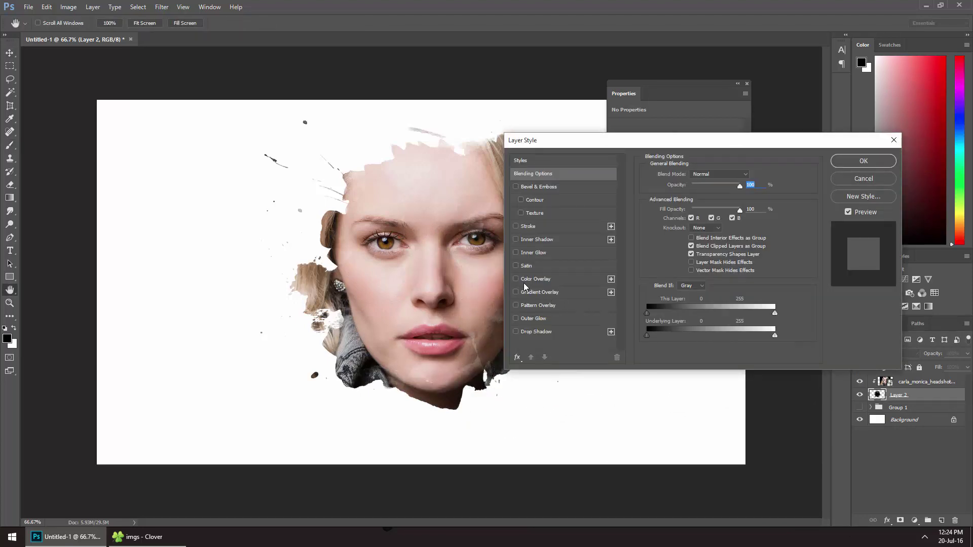
{"action": "left_click", "coordinate": [516, 240]}
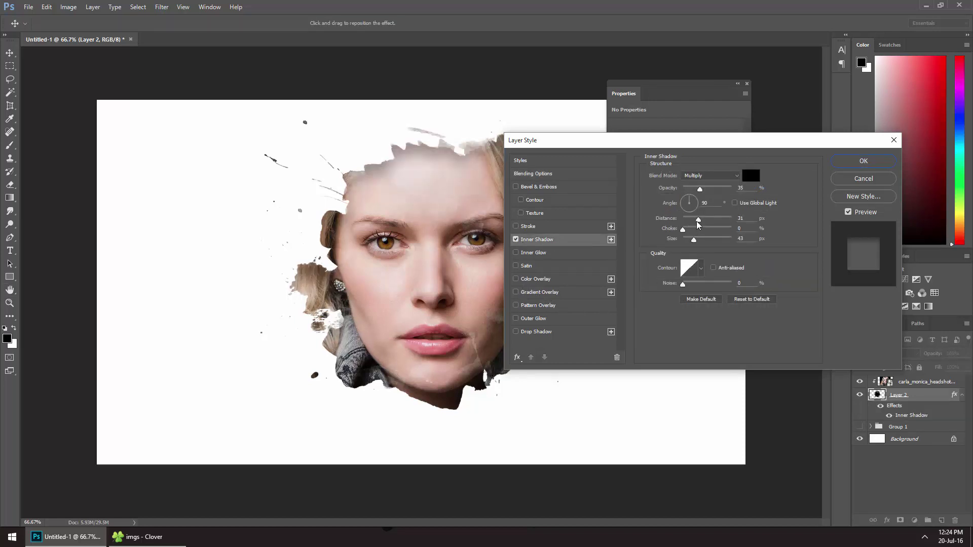
{"action": "left_click_drag", "start_coordinate": [697, 222], "coordinate": [687, 219]}
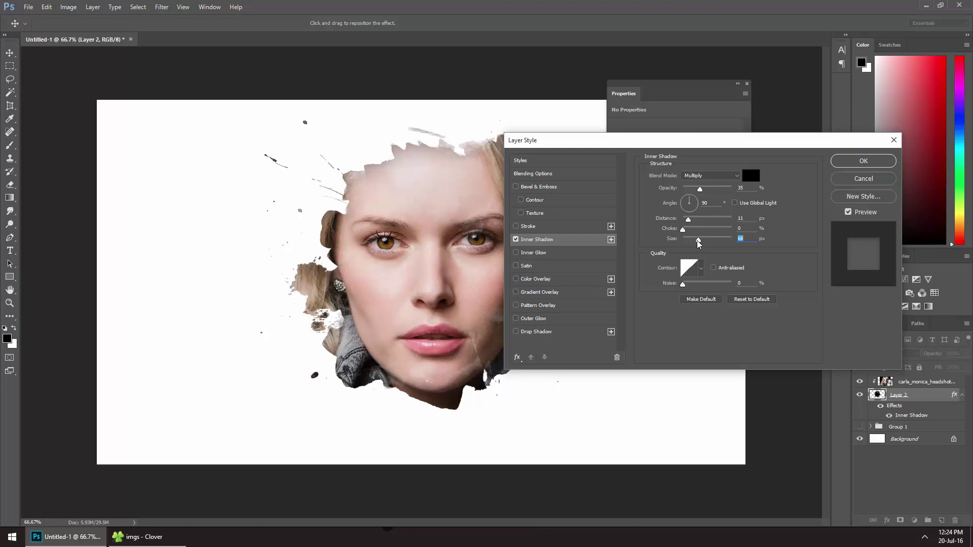
{"action": "left_click", "coordinate": [861, 161]}
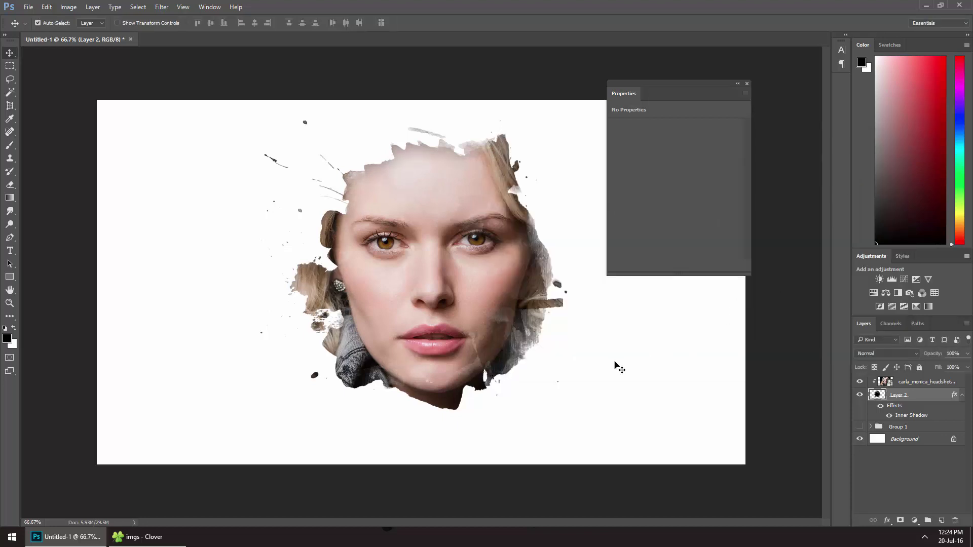
{"action": "left_click", "coordinate": [962, 398]}
{"action": "left_click", "coordinate": [929, 383]}
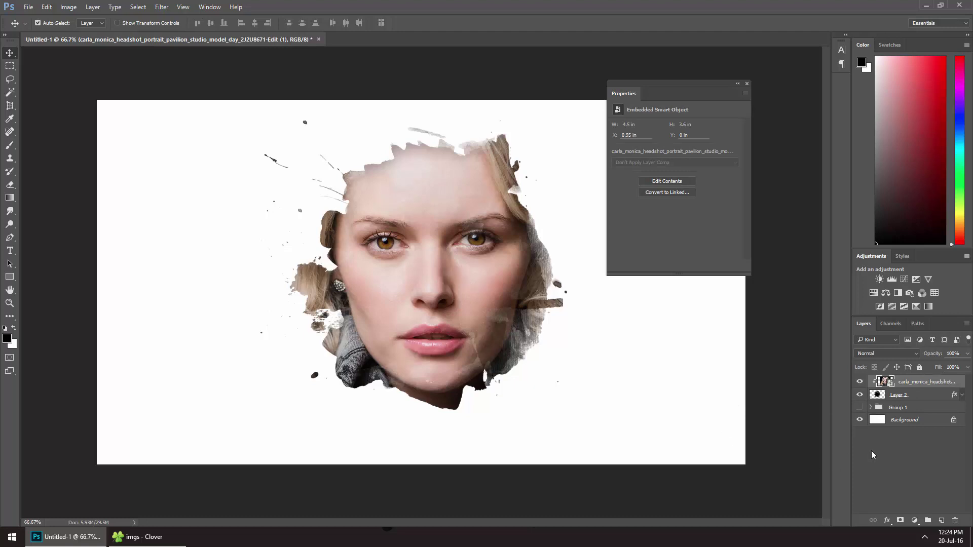
On a new Color-blend layer, paint soft red over the upper face
{"action": "left_click", "coordinate": [941, 520]}
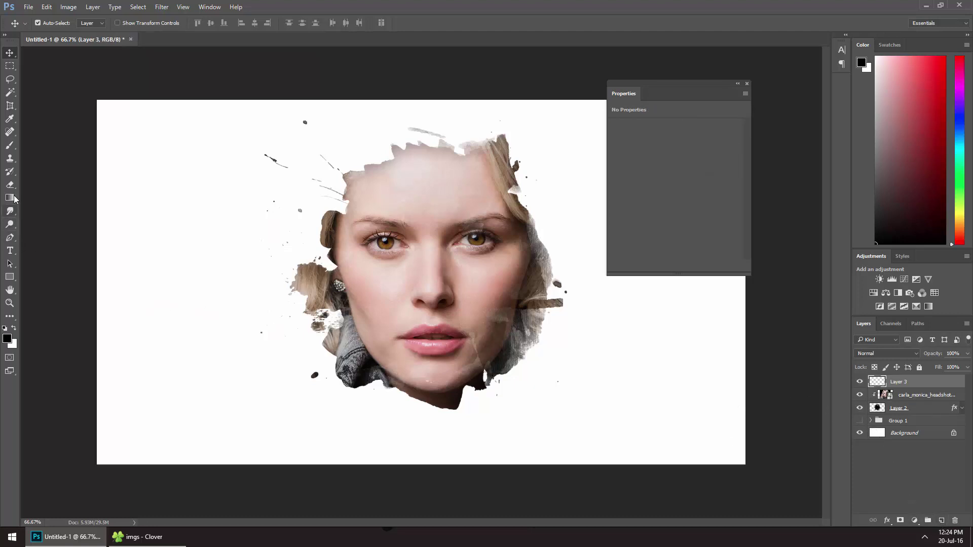
{"action": "right_click", "coordinate": [9, 145]}
{"action": "left_click", "coordinate": [61, 144]}
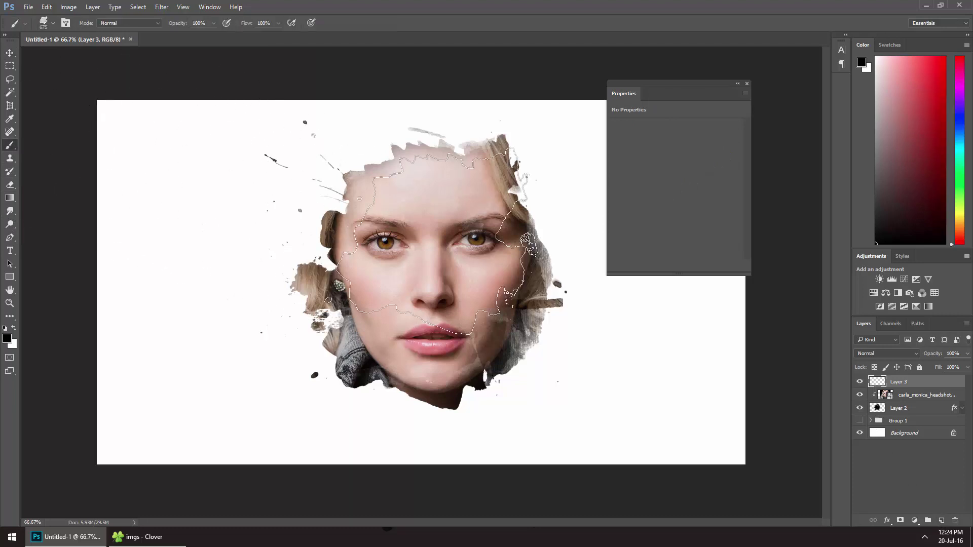
{"action": "right_click", "coordinate": [431, 235]}
{"action": "left_click", "coordinate": [444, 323]}
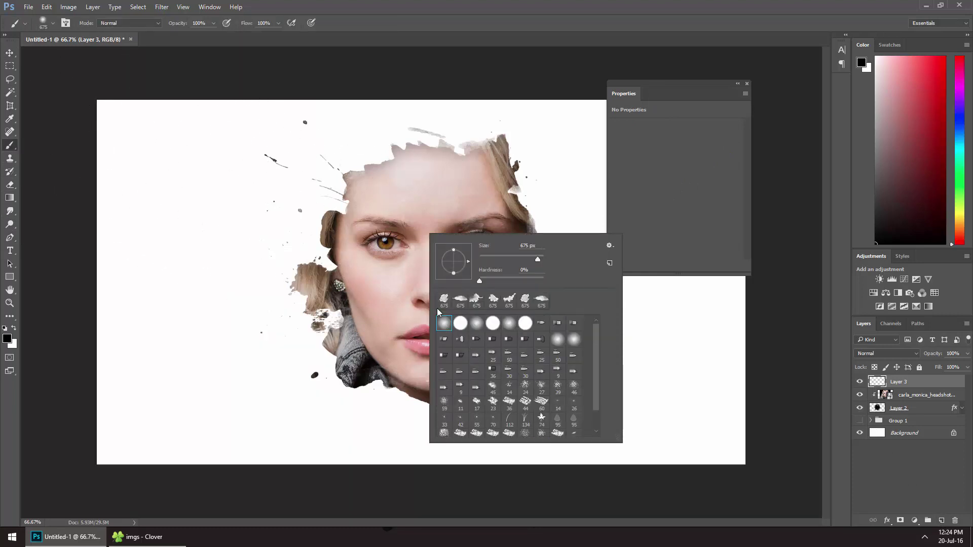
{"action": "left_click", "coordinate": [937, 65]}
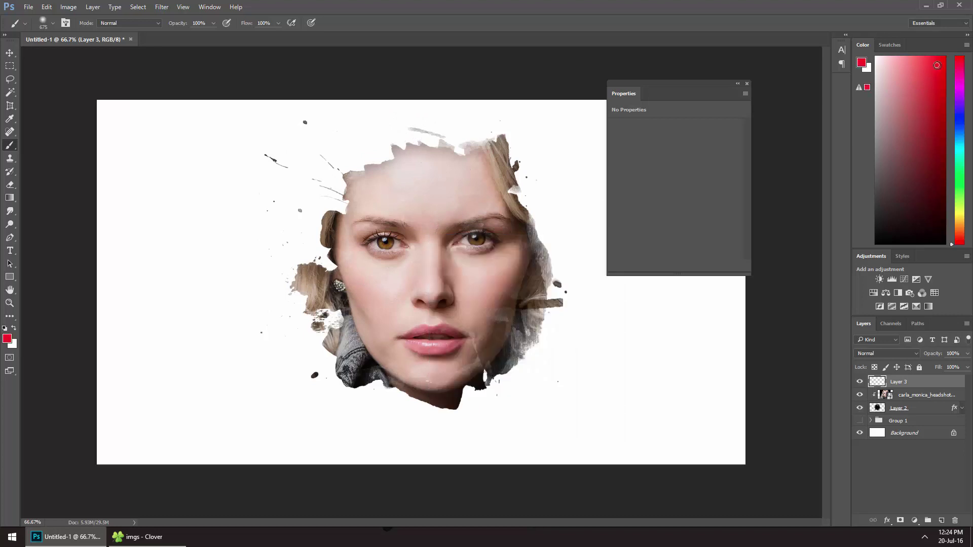
{"action": "mouse_move", "coordinate": [365, 163]}
{"action": "left_mouse_down"}
{"action": "mouse_move", "coordinate": [314, 224]}
{"action": "mouse_move", "coordinate": [397, 176]}
{"action": "mouse_move", "coordinate": [337, 184]}
{"action": "left_mouse_up"}
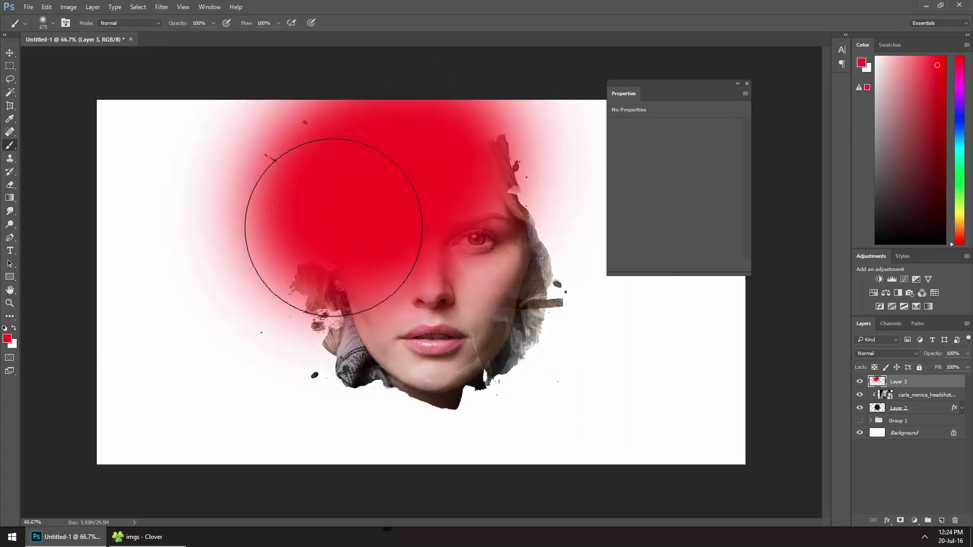
{"action": "left_click", "coordinate": [891, 354]}
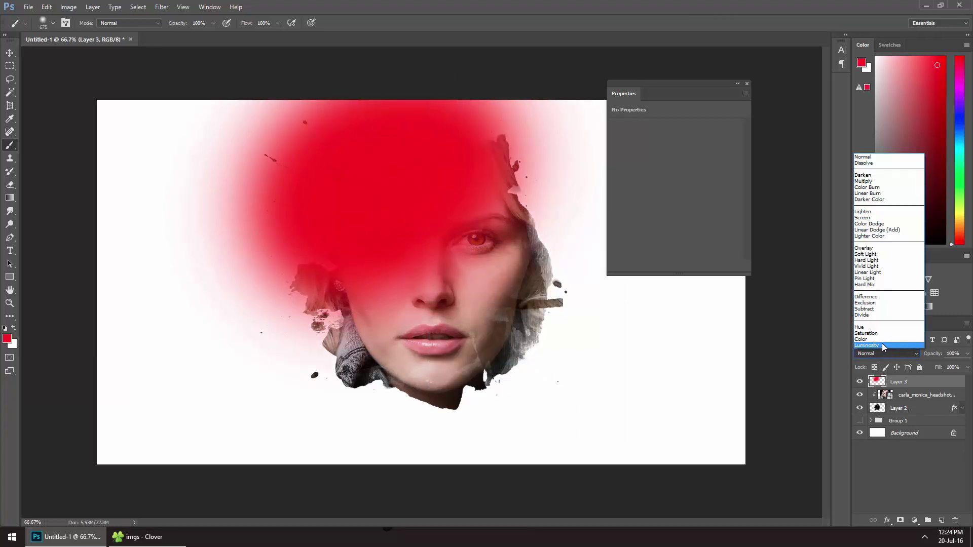
{"action": "left_click", "coordinate": [881, 340]}
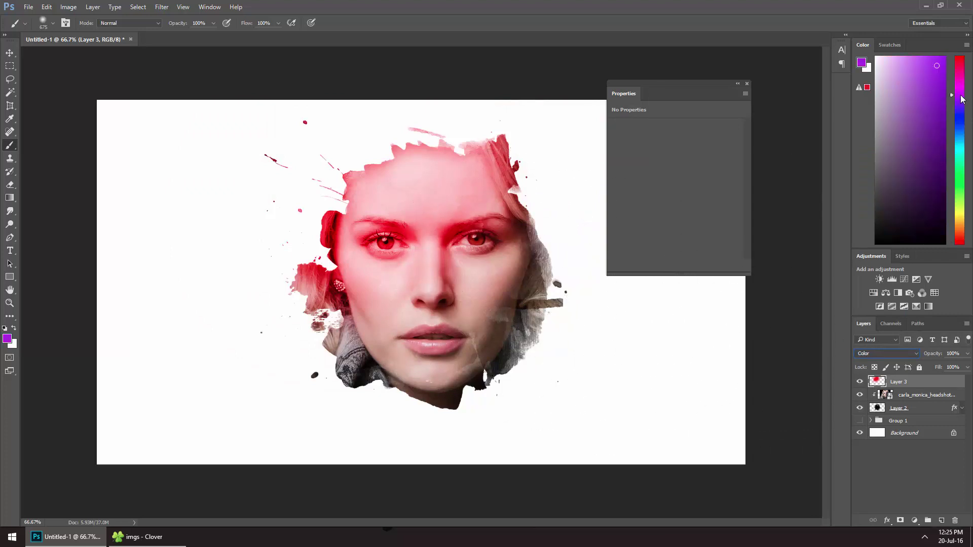
With a larger brush, paint a blue diagonal band and cyan over the lower face
{"action": "left_click", "coordinate": [962, 119]}
{"action": "right_click", "coordinate": [361, 285]}
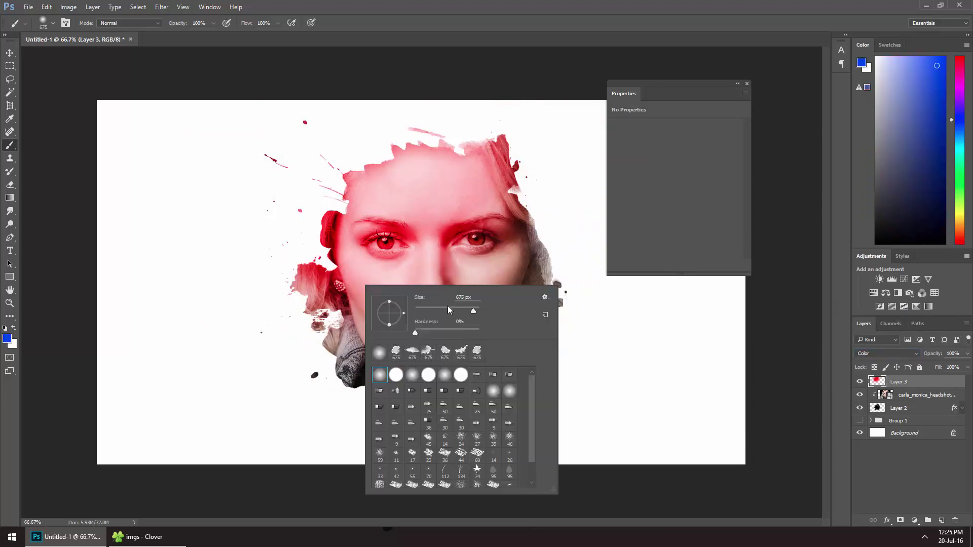
{"action": "left_click_drag", "start_coordinate": [451, 310], "coordinate": [470, 313]}
{"action": "left_click_drag", "start_coordinate": [294, 340], "coordinate": [560, 199]}
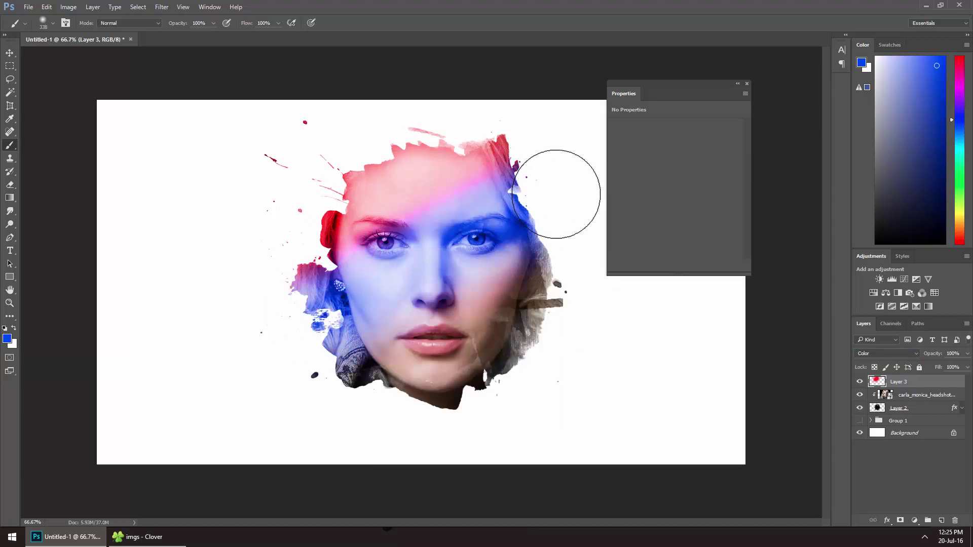
{"action": "left_click_drag", "start_coordinate": [384, 282], "coordinate": [293, 326]}
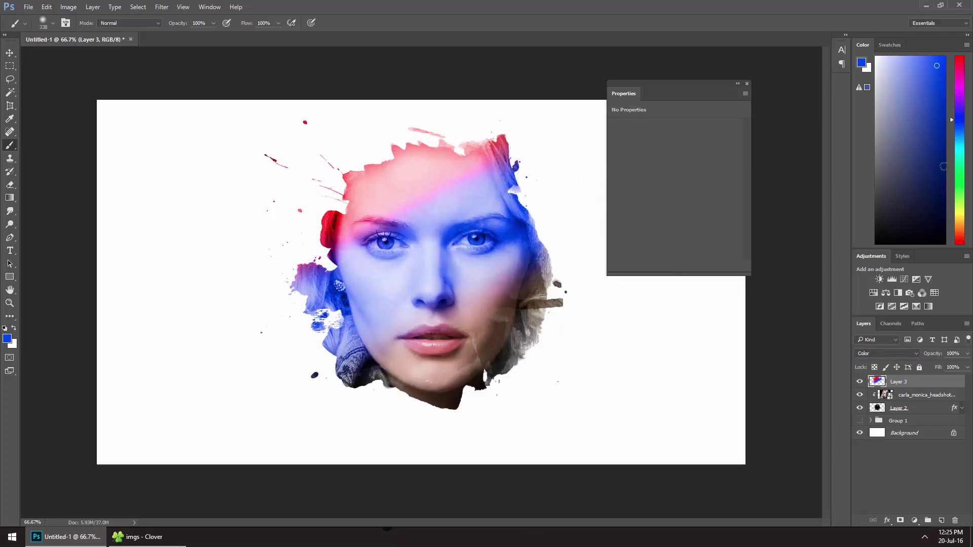
{"action": "left_click", "coordinate": [962, 148]}
{"action": "left_click_drag", "start_coordinate": [299, 363], "coordinate": [582, 239]}
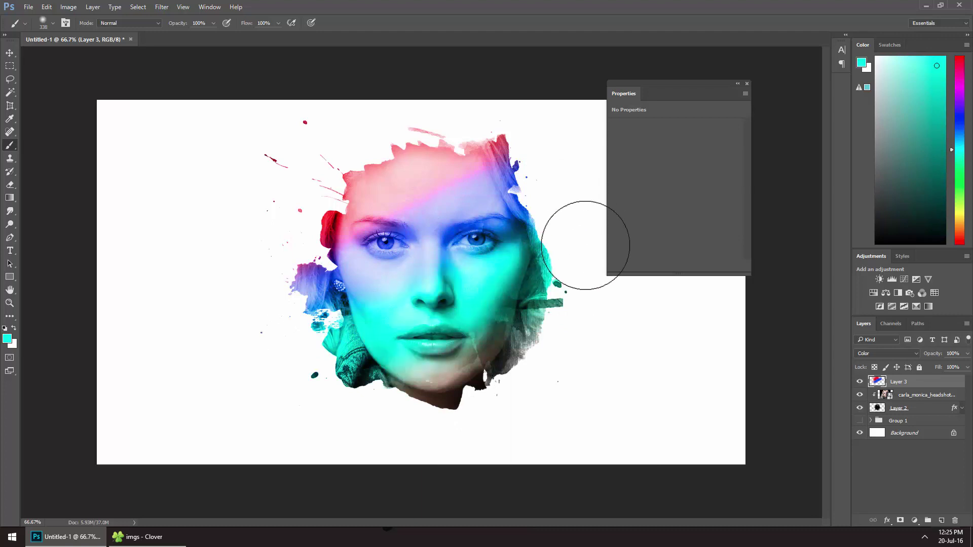
Paint green and yellow over the lower face and neck, and cyan across the eyes
{"action": "left_click", "coordinate": [958, 187]}
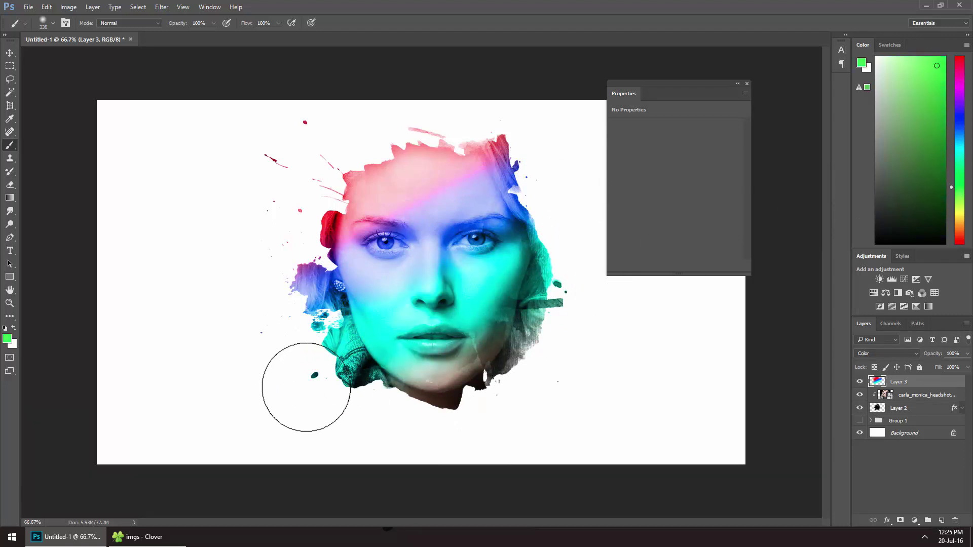
{"action": "left_click_drag", "start_coordinate": [307, 388], "coordinate": [632, 299]}
{"action": "left_click", "coordinate": [958, 216]}
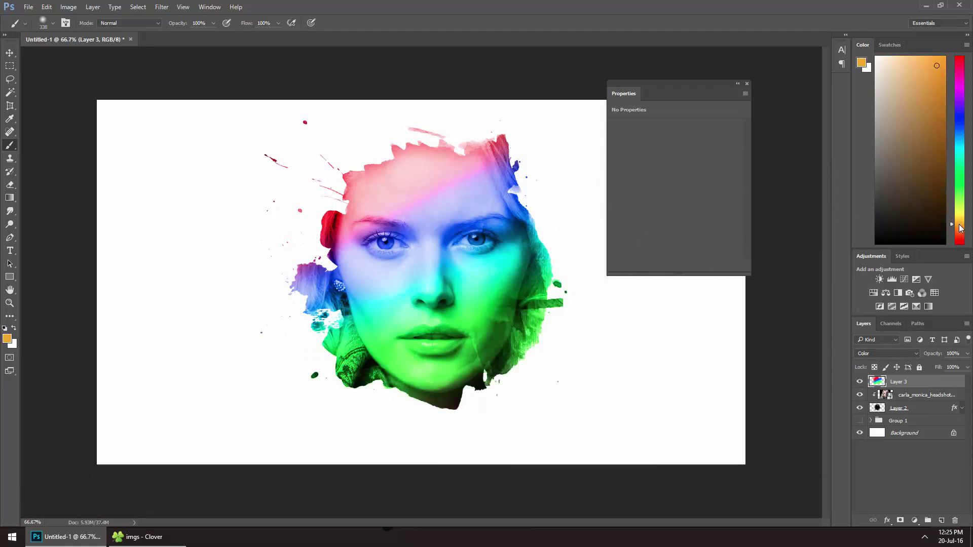
{"action": "left_click_drag", "start_coordinate": [304, 380], "coordinate": [634, 293]}
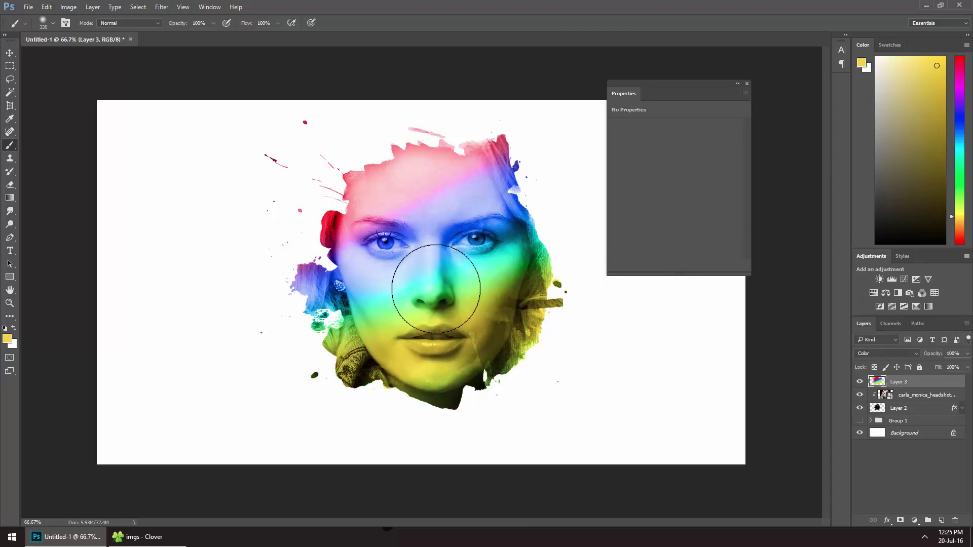
{"action": "left_click", "coordinate": [959, 142]}
{"action": "left_click", "coordinate": [921, 74]}
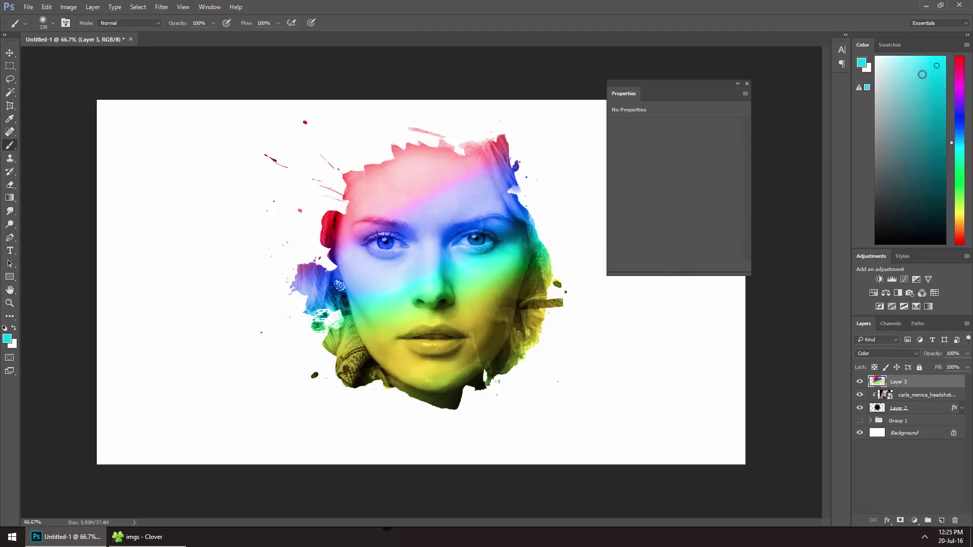
{"action": "left_click_drag", "start_coordinate": [511, 233], "coordinate": [380, 244]}
Paint pink over the forehead and orange over the lower face, then hide Layer 3
{"action": "left_click_drag", "start_coordinate": [956, 78], "coordinate": [959, 64]}
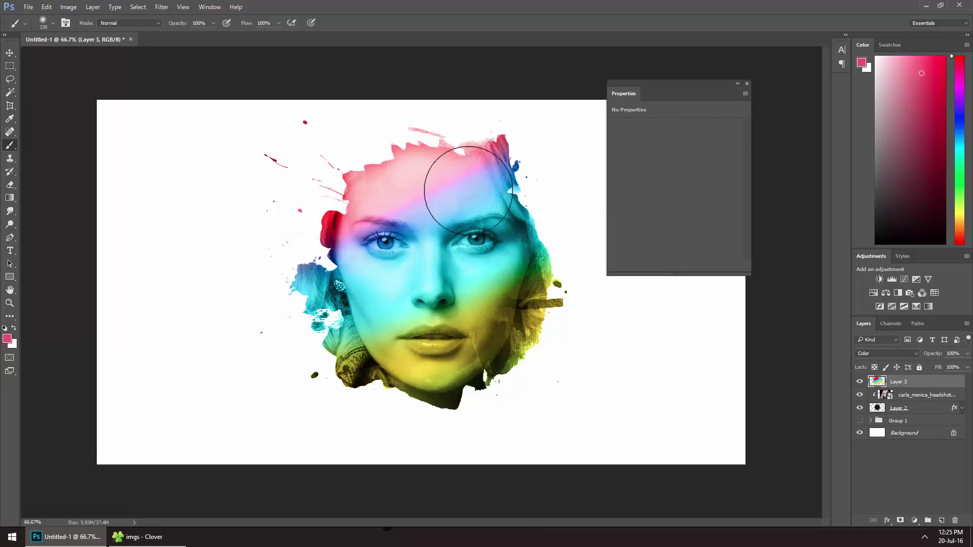
{"action": "left_click_drag", "start_coordinate": [304, 218], "coordinate": [517, 152]}
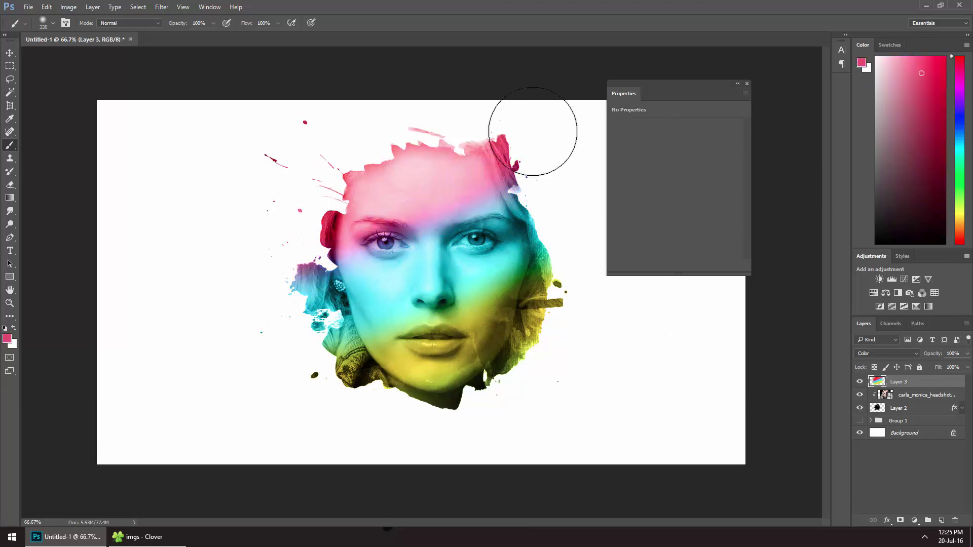
{"action": "left_click", "coordinate": [959, 237]}
{"action": "left_click_drag", "start_coordinate": [326, 391], "coordinate": [654, 308]}
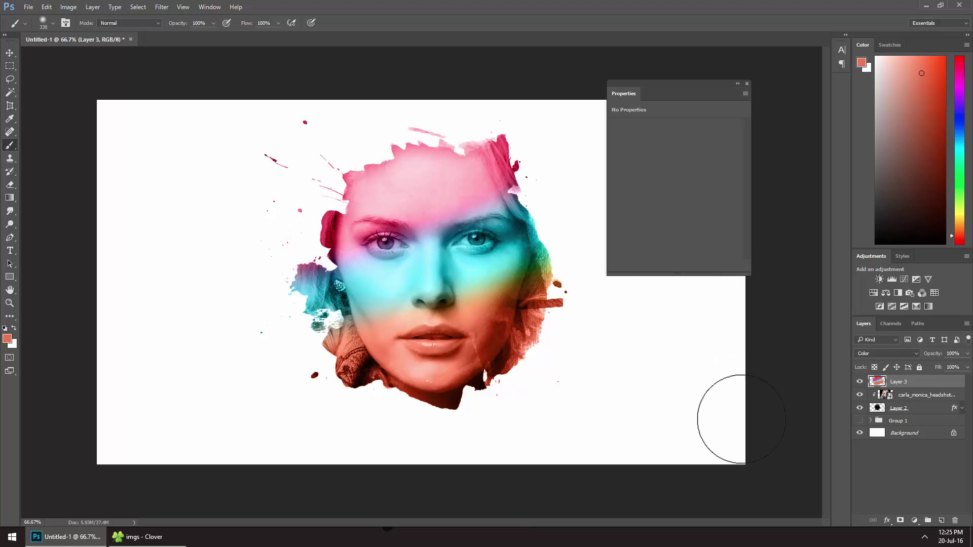
{"action": "left_click", "coordinate": [860, 381]}
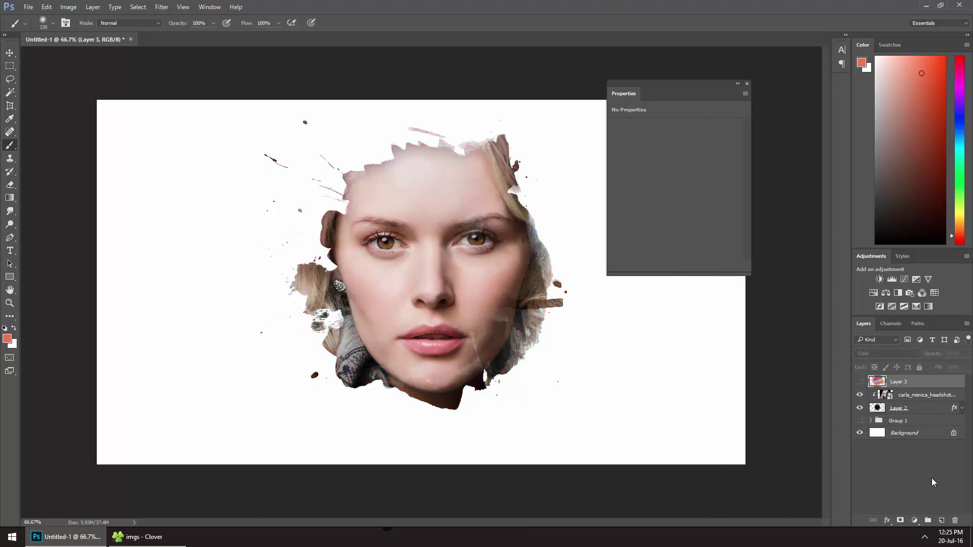
Fill a new Layer 4 with a diagonal red-to-green gradient in Color blend mode
{"action": "left_click", "coordinate": [941, 520]}
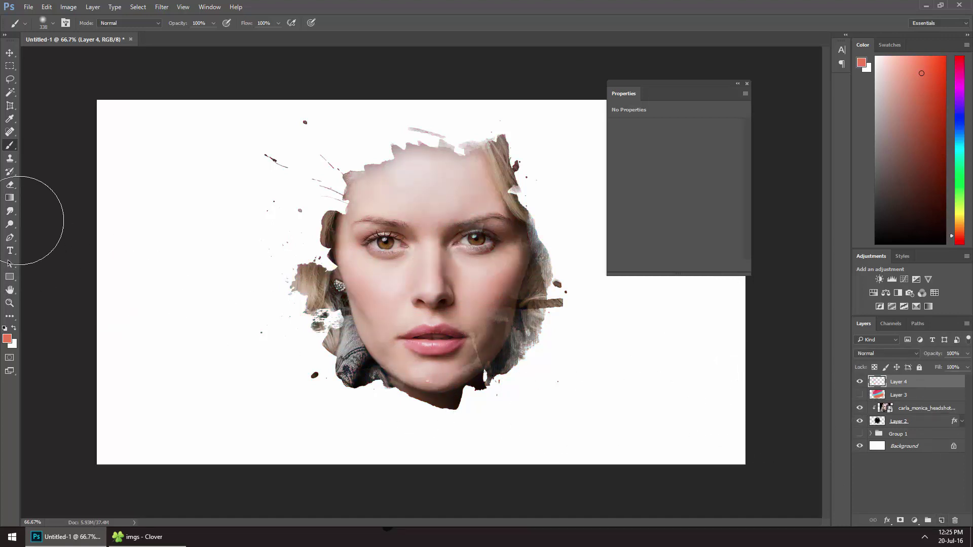
{"action": "left_click", "coordinate": [9, 198]}
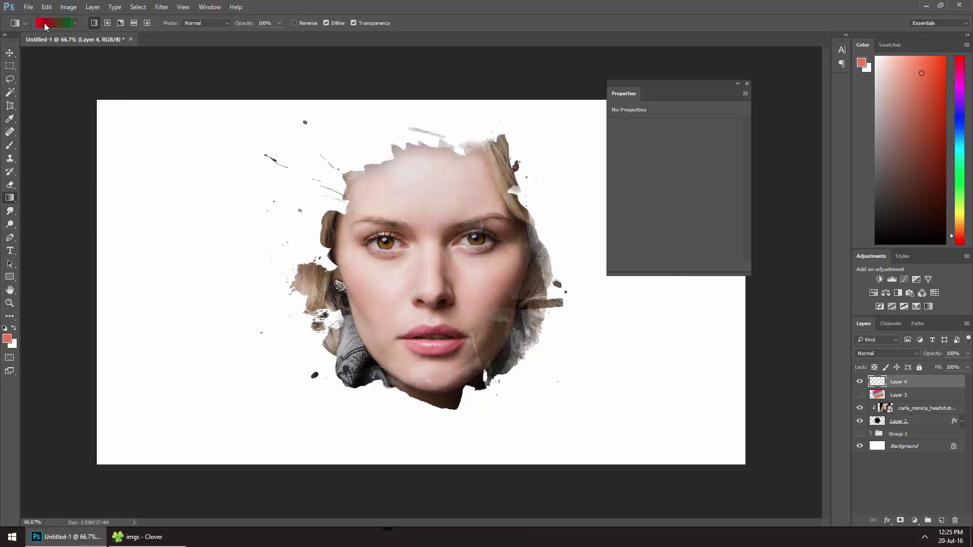
{"action": "left_click_drag", "start_coordinate": [346, 179], "coordinate": [657, 434]}
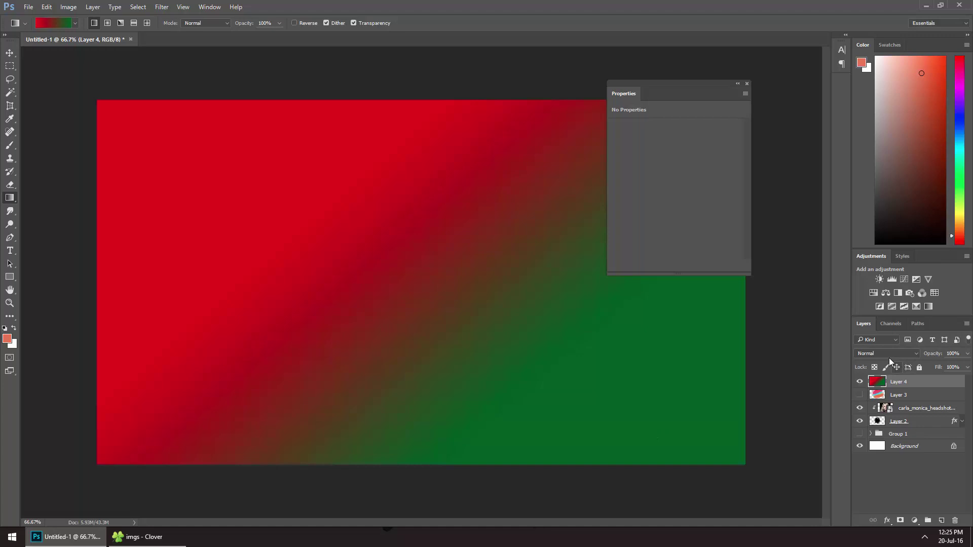
{"action": "left_click", "coordinate": [885, 355]}
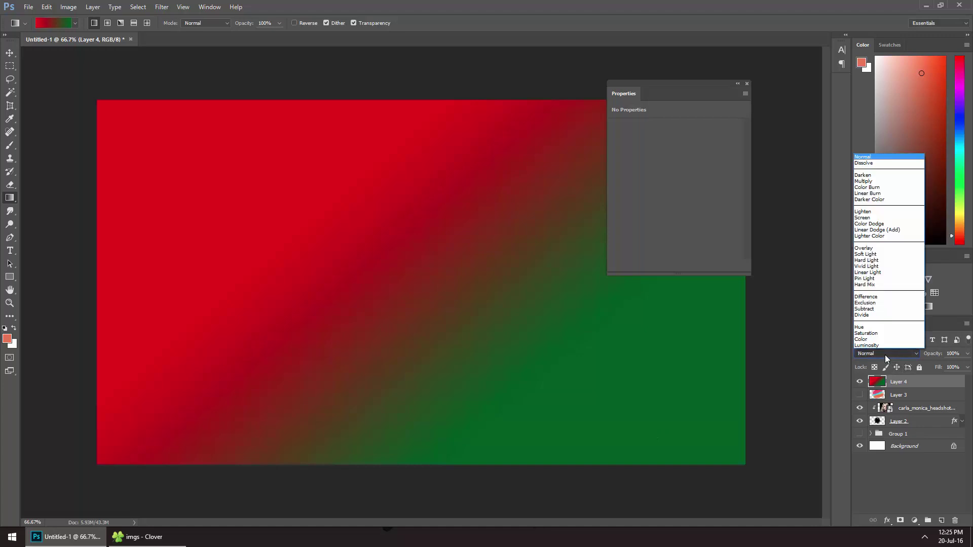
{"action": "left_click", "coordinate": [861, 339]}
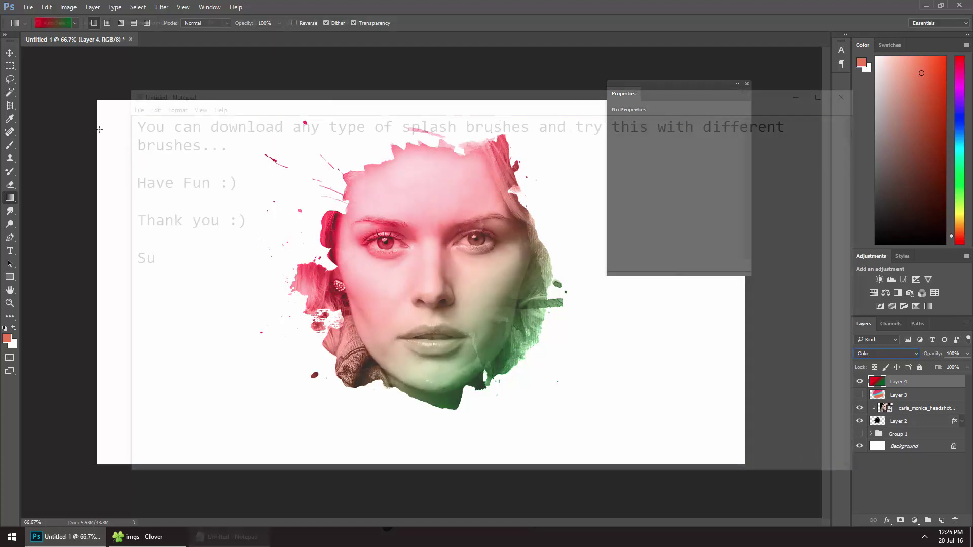
Finish the Notepad note so it ends with 'Subscribe :)' and minimise Notepad
{"action": "type", "text": "bscribe :)"}
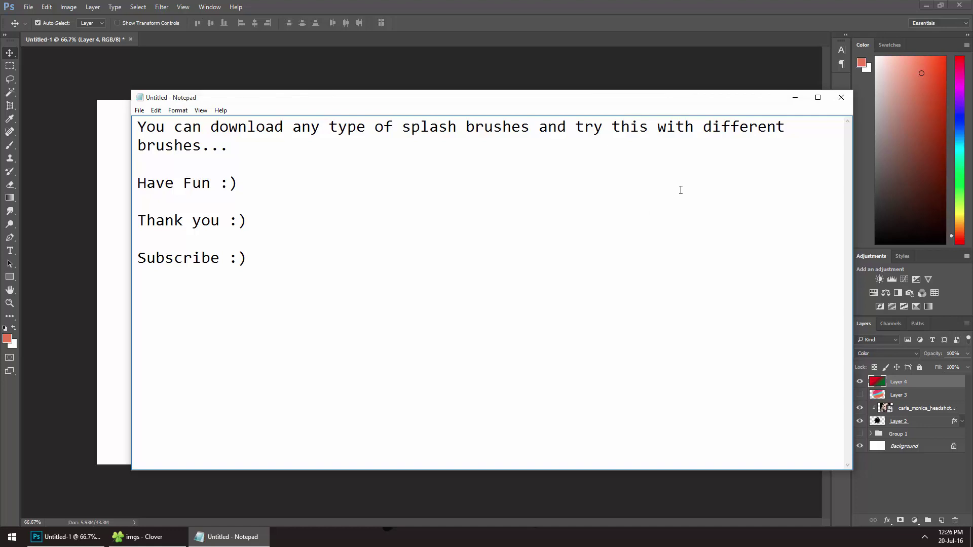
{"action": "left_click", "coordinate": [794, 98]}
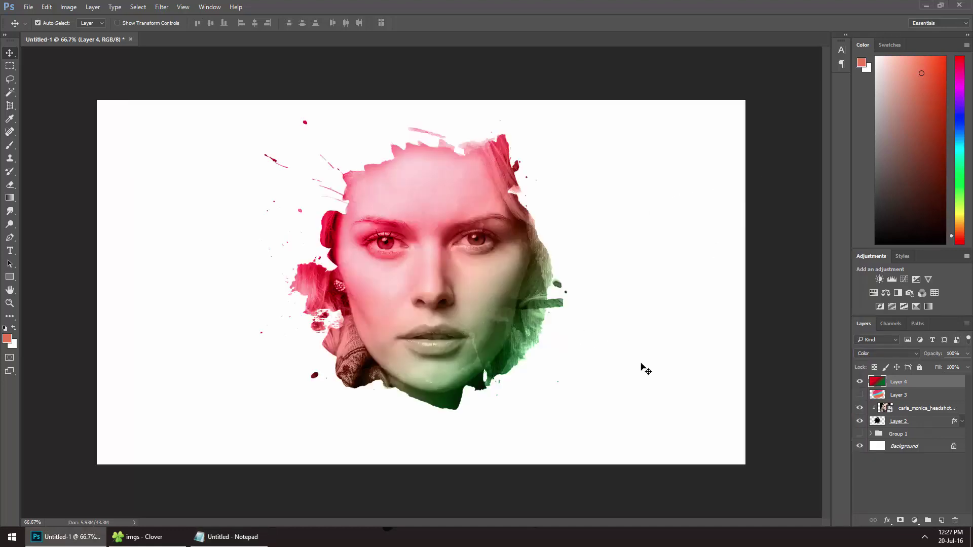
Unlock the Background into Layer 0 and fill it with salmon
{"action": "left_click", "coordinate": [913, 446]}
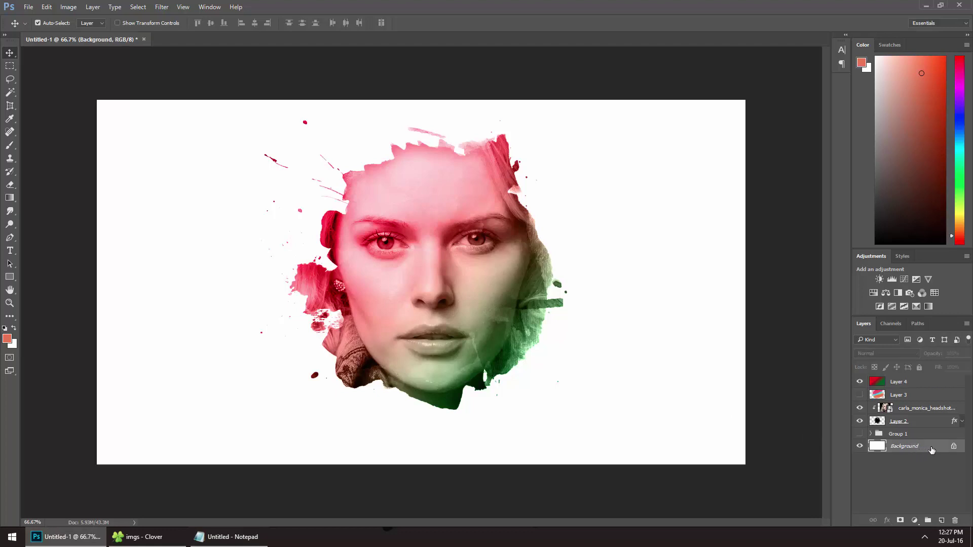
{"action": "double_click", "coordinate": [931, 450]}
{"action": "key", "text": "Return"}
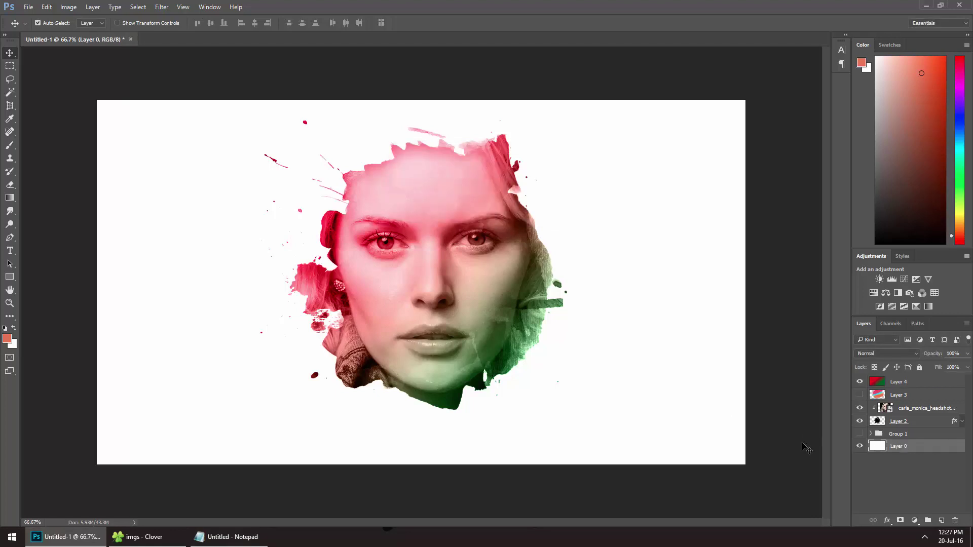
{"action": "key", "text": "alt+BackSpace"}
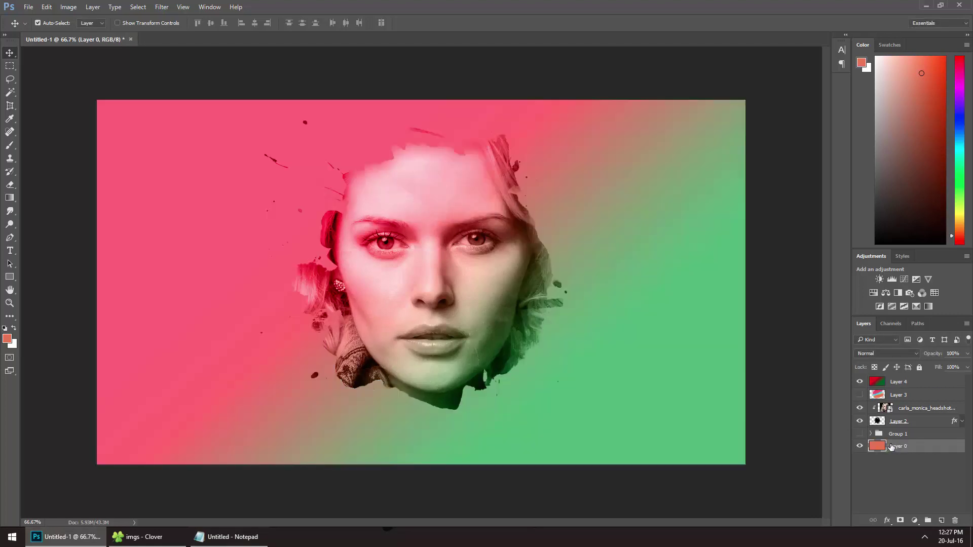
Move Layer 4 below Layer 3 and clip the gradient to the portrait
{"action": "left_click_drag", "start_coordinate": [913, 386], "coordinate": [917, 408]}
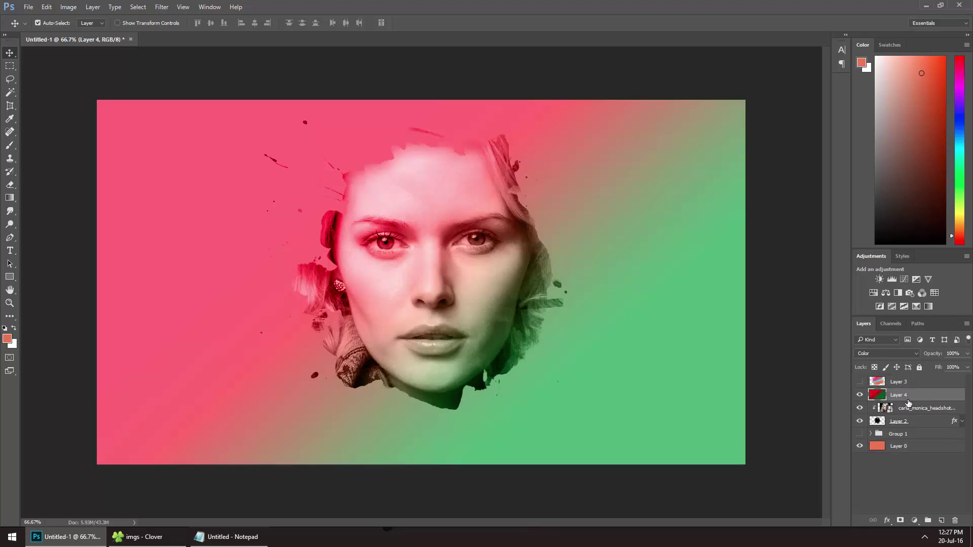
{"action": "left_click", "coordinate": [97, 10]}
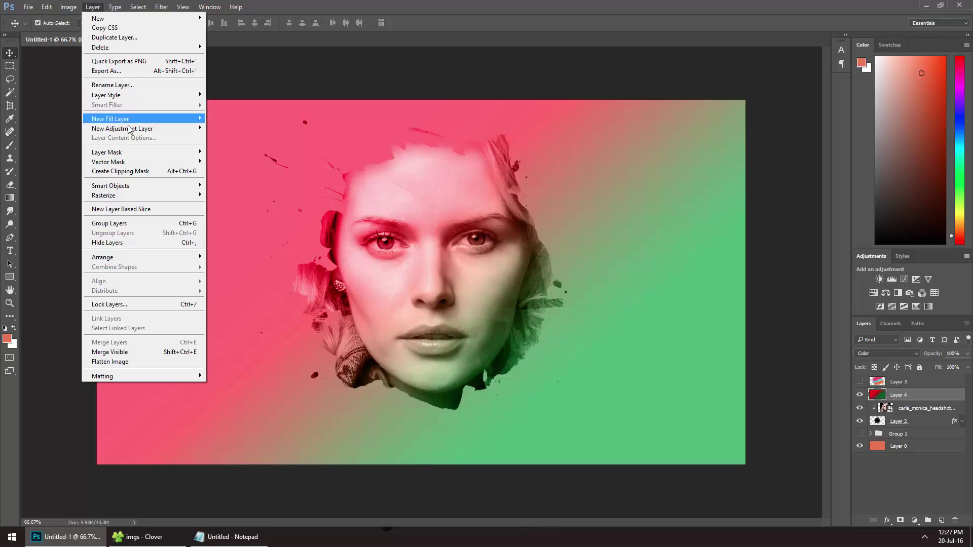
{"action": "left_click", "coordinate": [134, 170]}
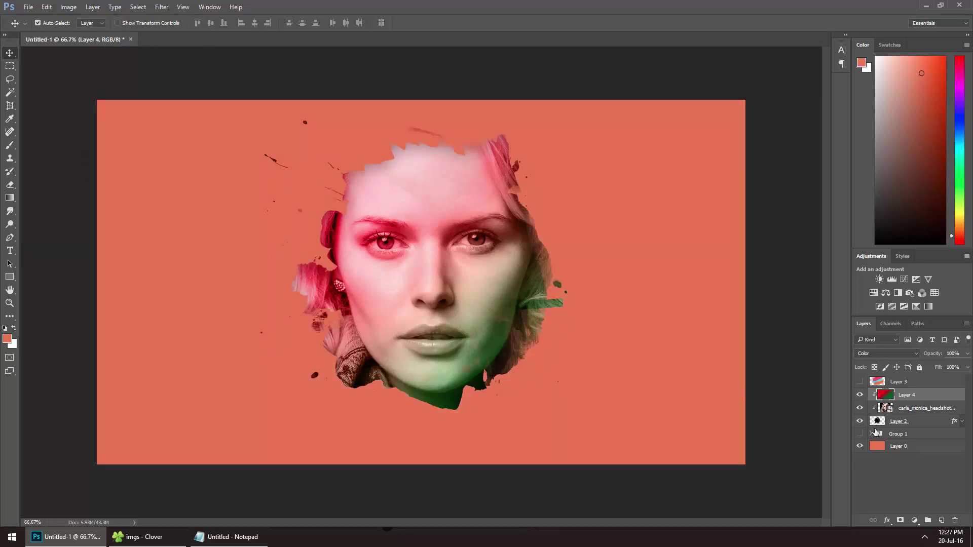
Refill Layer 0 with light pink, deselect layers, and minimise Photoshop
{"action": "left_click", "coordinate": [907, 446]}
{"action": "left_click_drag", "start_coordinate": [927, 99], "coordinate": [886, 60]}
{"action": "key", "text": "alt+BackSpace"}
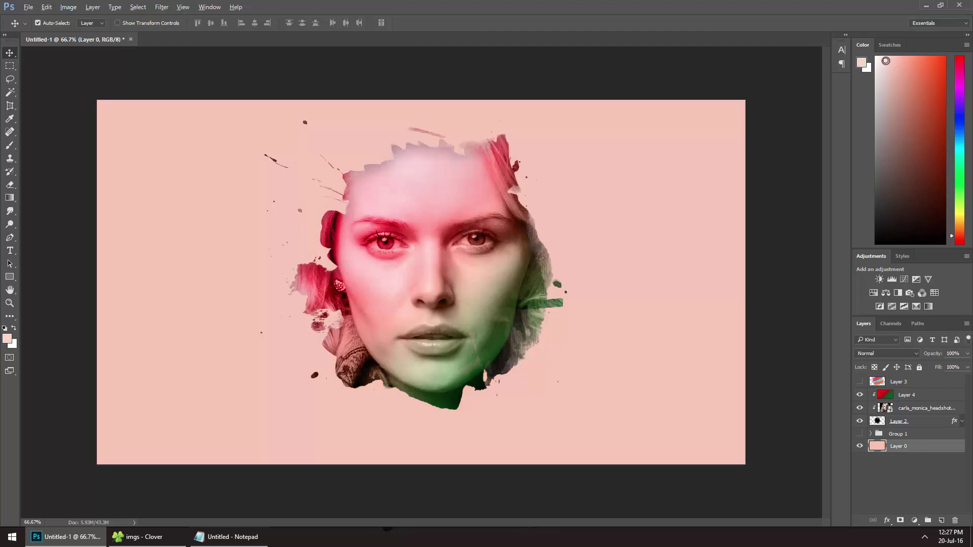
{"action": "key", "text": "alt+BackSpace"}
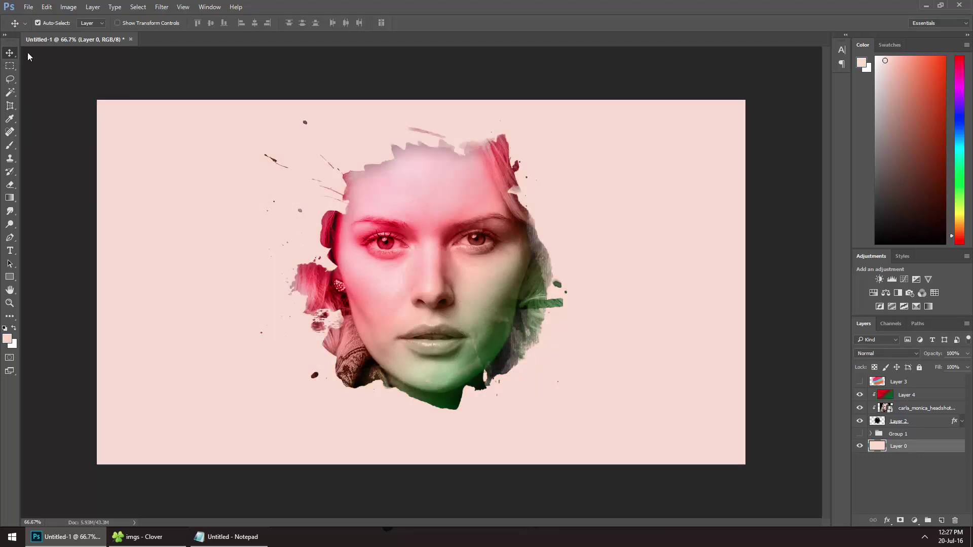
{"action": "left_click", "coordinate": [245, 99]}
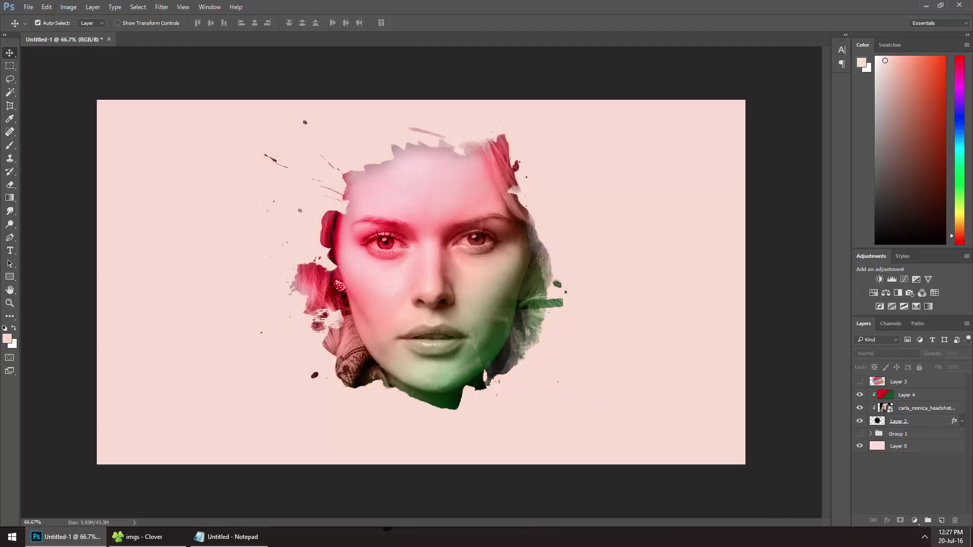
{"action": "left_click", "coordinate": [971, 538]}
{"action": "left_click", "coordinate": [690, 405]}
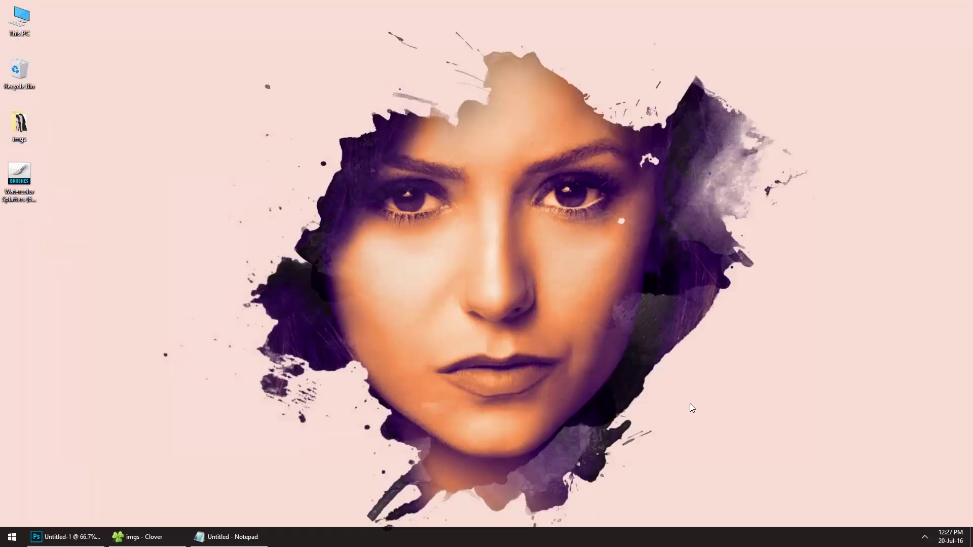